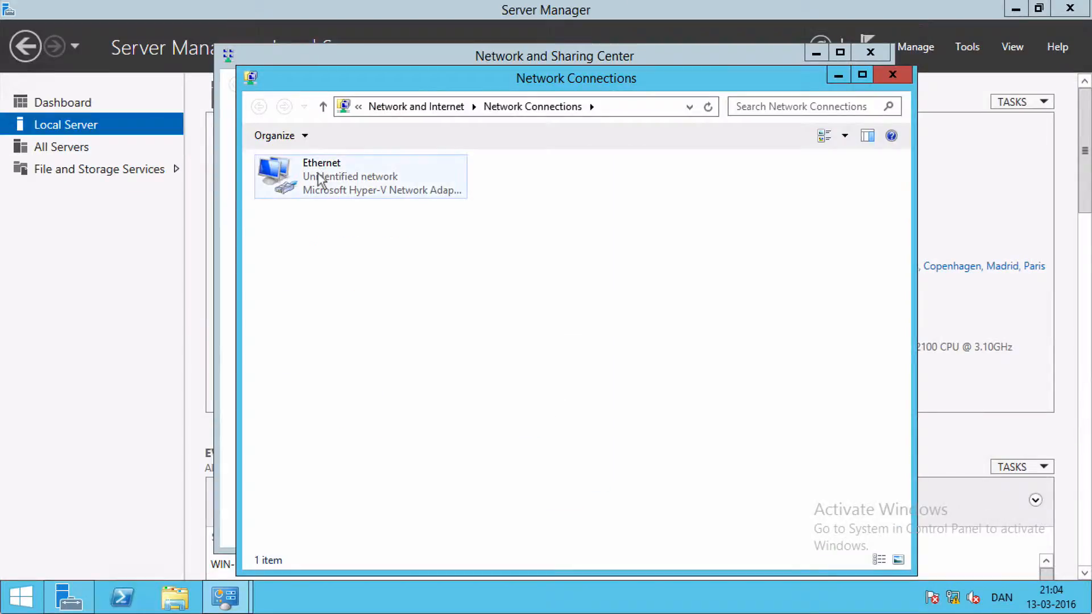
# Open the Internet Protocol Version 4 (TCP/IPv4) properties of the Ethernet adapter
pyautogui.click(310, 178)
pyautogui.rightClick(321, 176)
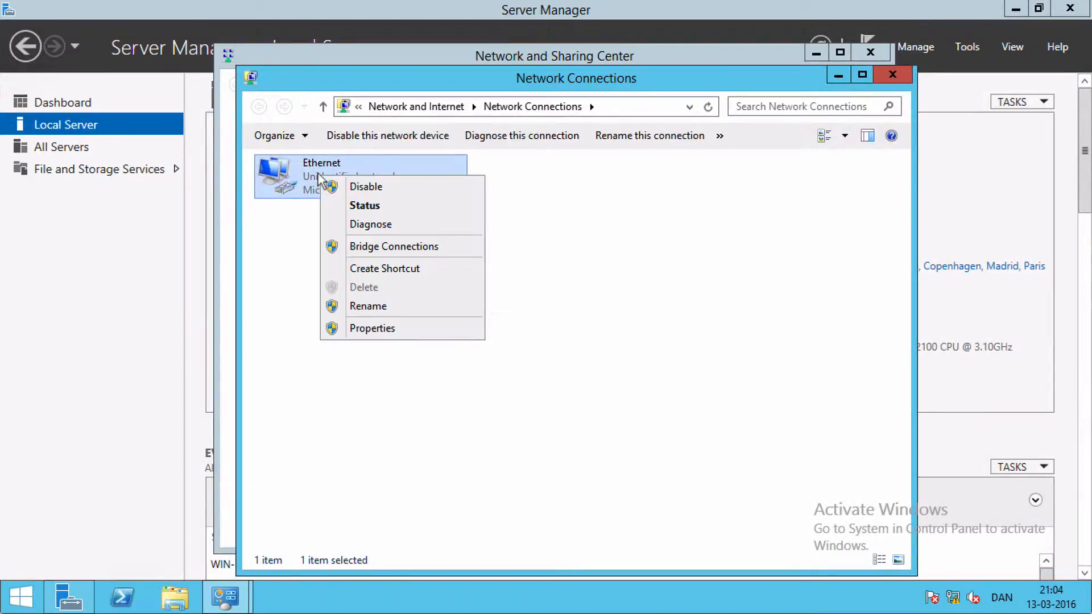
pyautogui.click(374, 328)
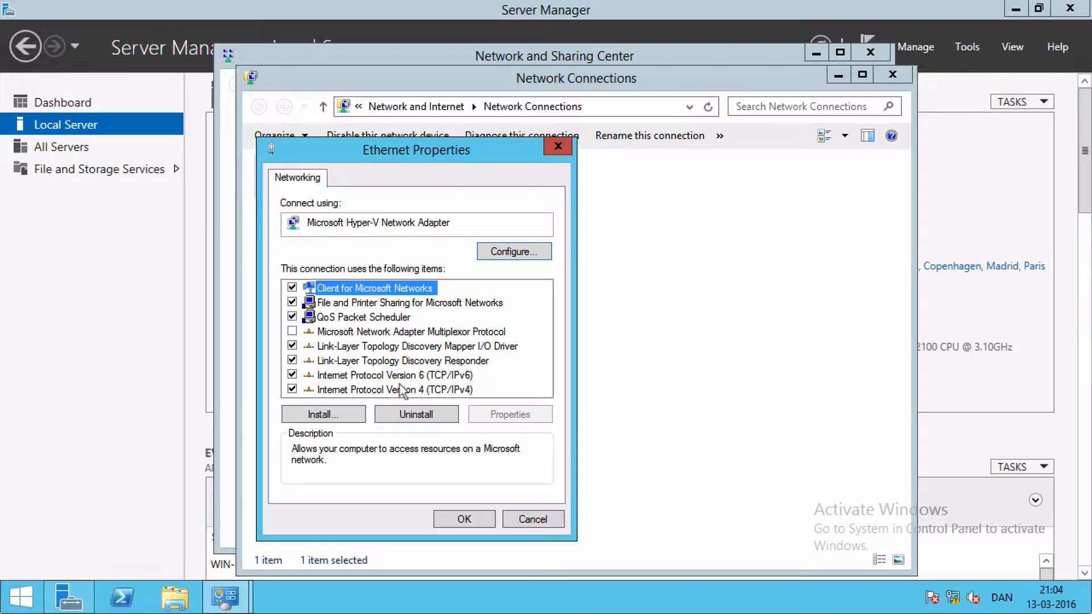
pyautogui.click(379, 391)
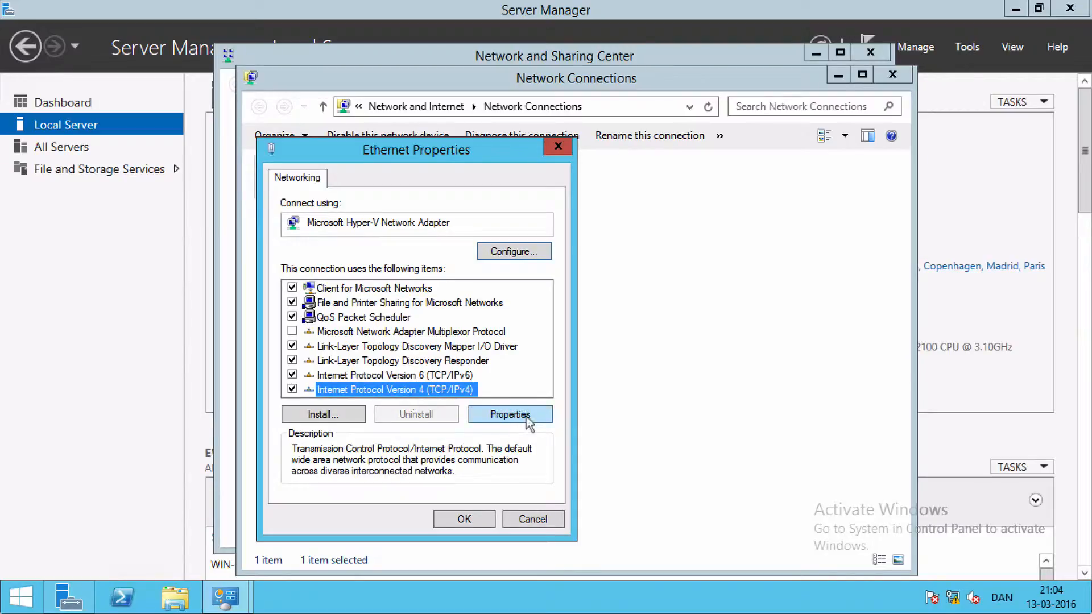
pyautogui.click(509, 415)
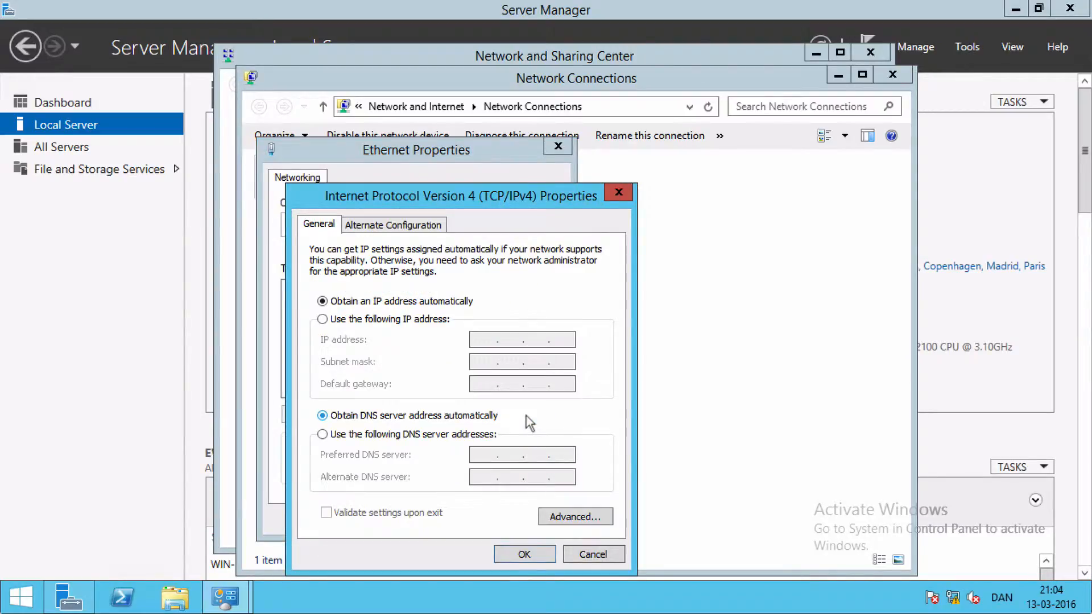
# Assign the static IP address 192.168.16.11 with subnet mask 255.255.255.0 to the Ethernet adapter
pyautogui.click(322, 320)
pyautogui.click(482, 339)
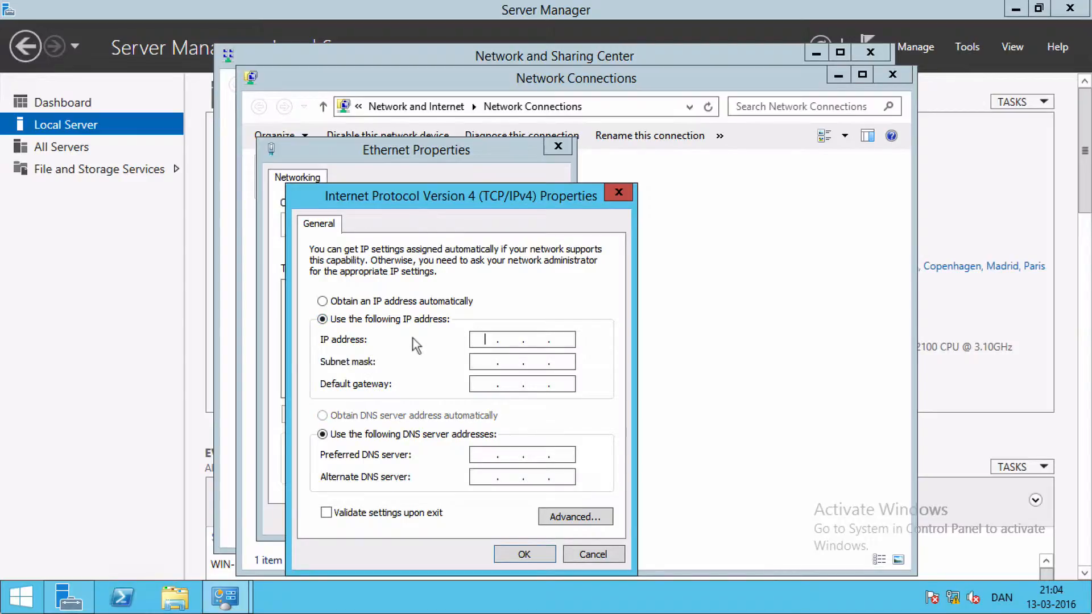
pyautogui.write('192 . 168 . 11 .')
pyautogui.press('BackSpace')
pyautogui.write('6.11')
pyautogui.press('Tab')
pyautogui.press('Tab')
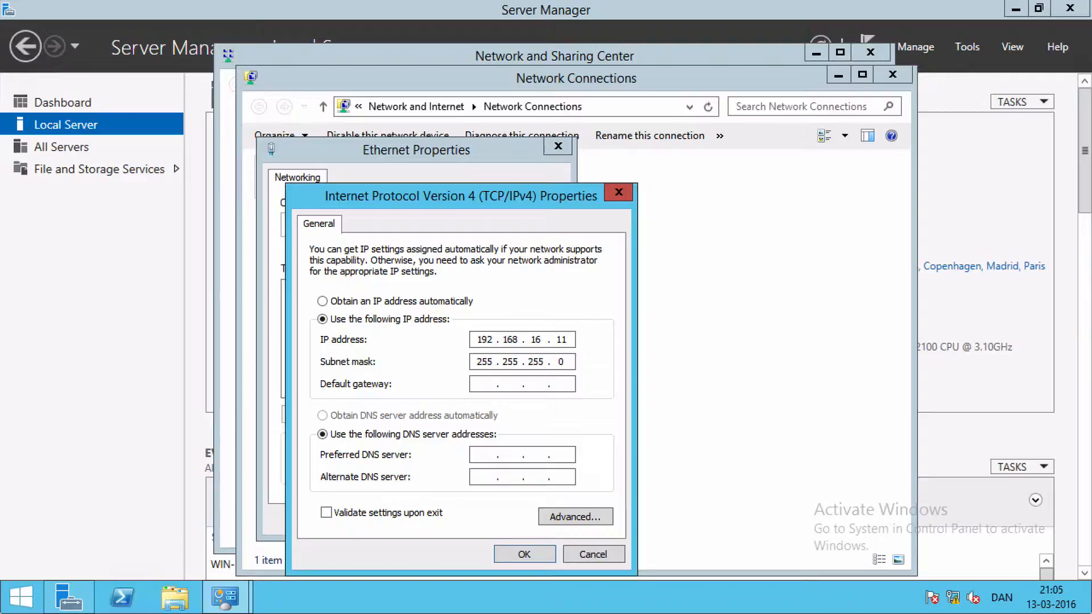
# Set the adapter's default gateway to 192.168.16.1
pyautogui.write('192 . 168')
pyautogui.press('BackSpace')
pyautogui.write('16 . 1')
pyautogui.press('Tab')
# Set the preferred DNS server to 192.168.16.10 and the alternate to 192.168.16.11, and accept the IPv4 settings
pyautogui.press('Tab')
pyautogui.write('192.168.16.10')
pyautogui.press('Tab')
pyautogui.write('192.168.')
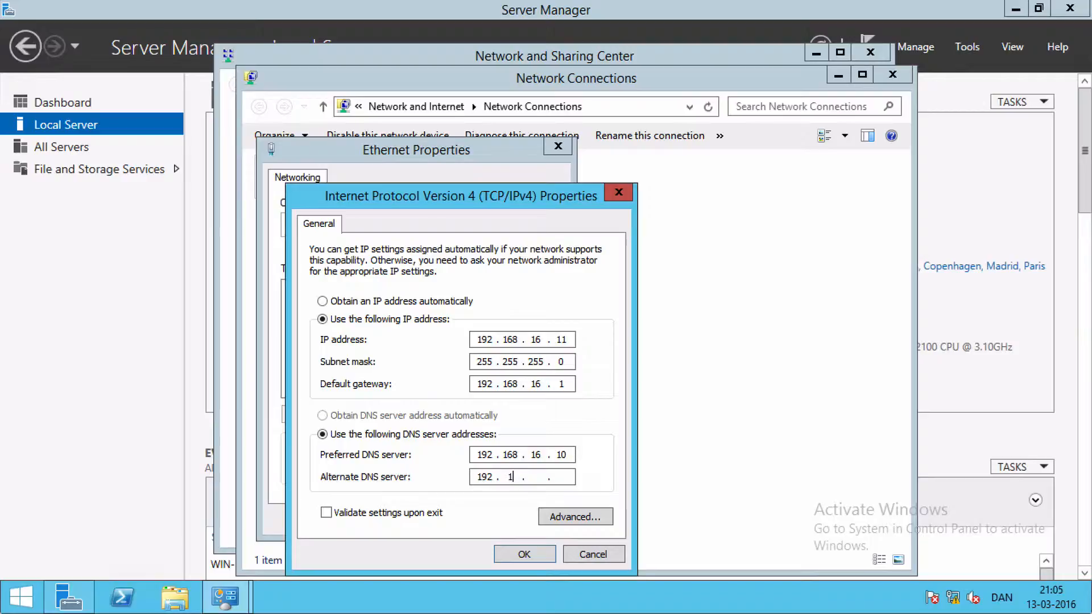
pyautogui.write('16.11')
pyautogui.click(534, 553)
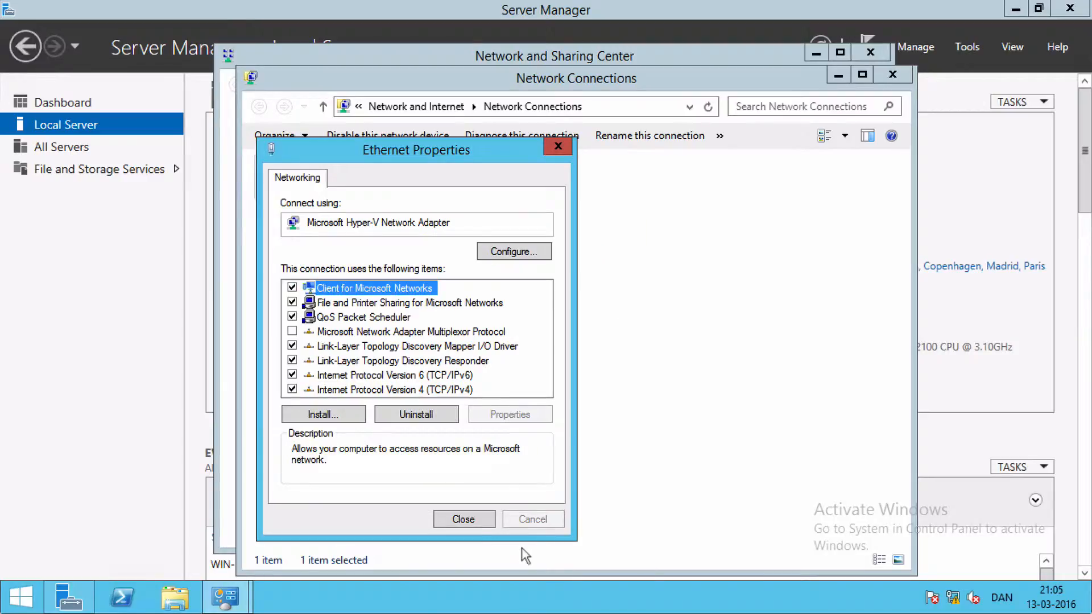
# Apply the Ethernet properties, allow finding devices and content on this network, and close the network windows
pyautogui.click(463, 519)
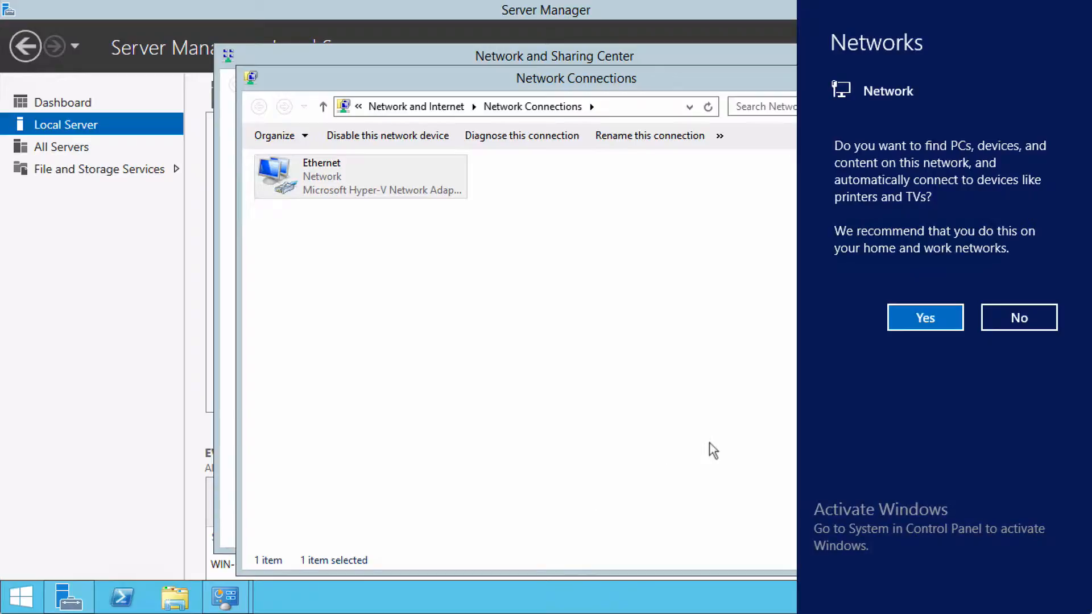
pyautogui.click(926, 320)
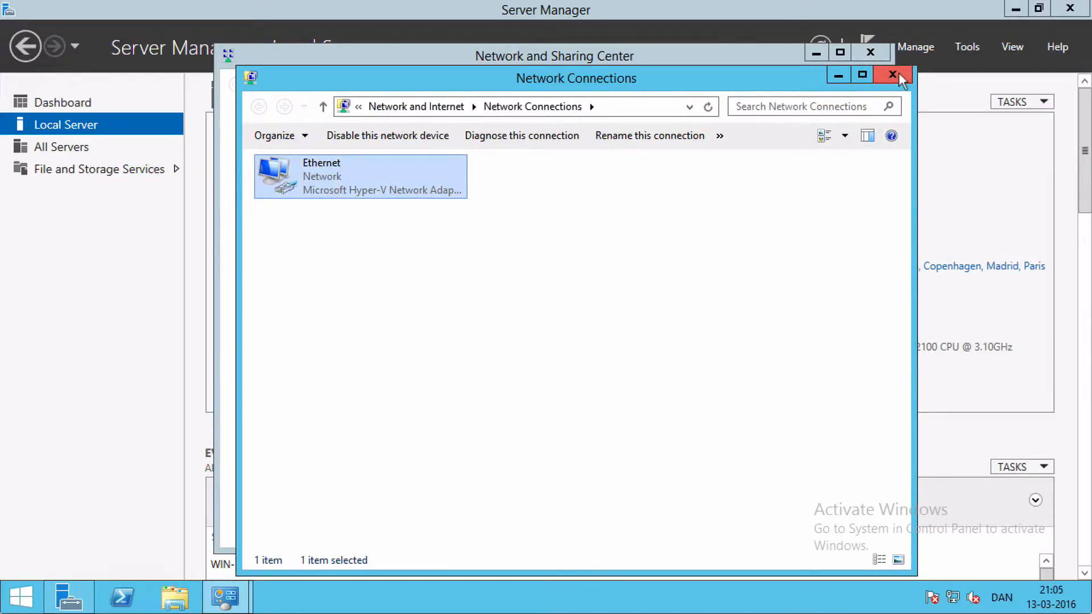
pyautogui.click(902, 75)
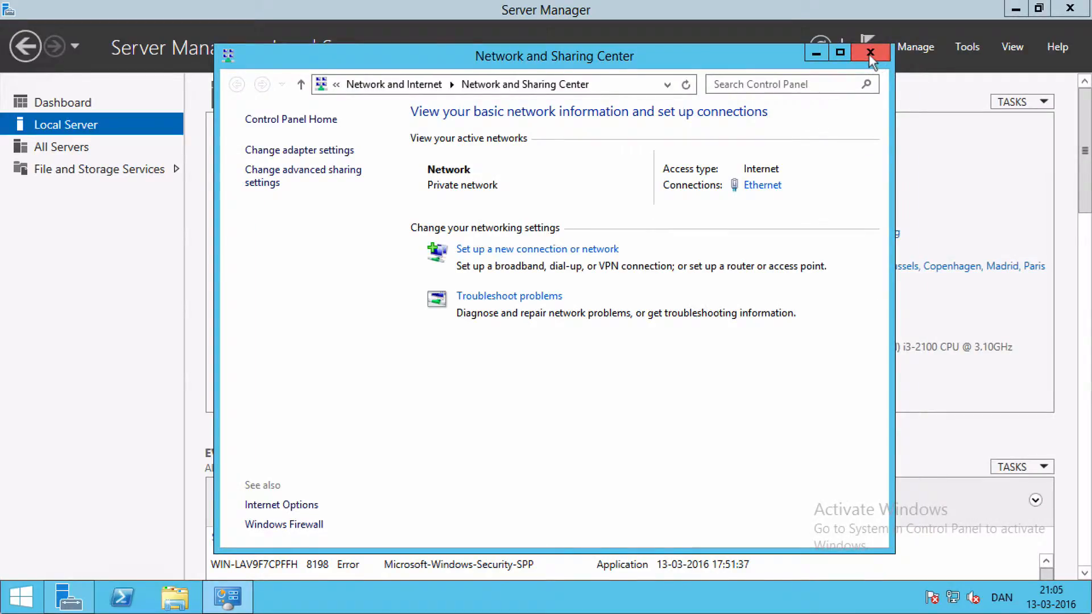
pyautogui.click(869, 53)
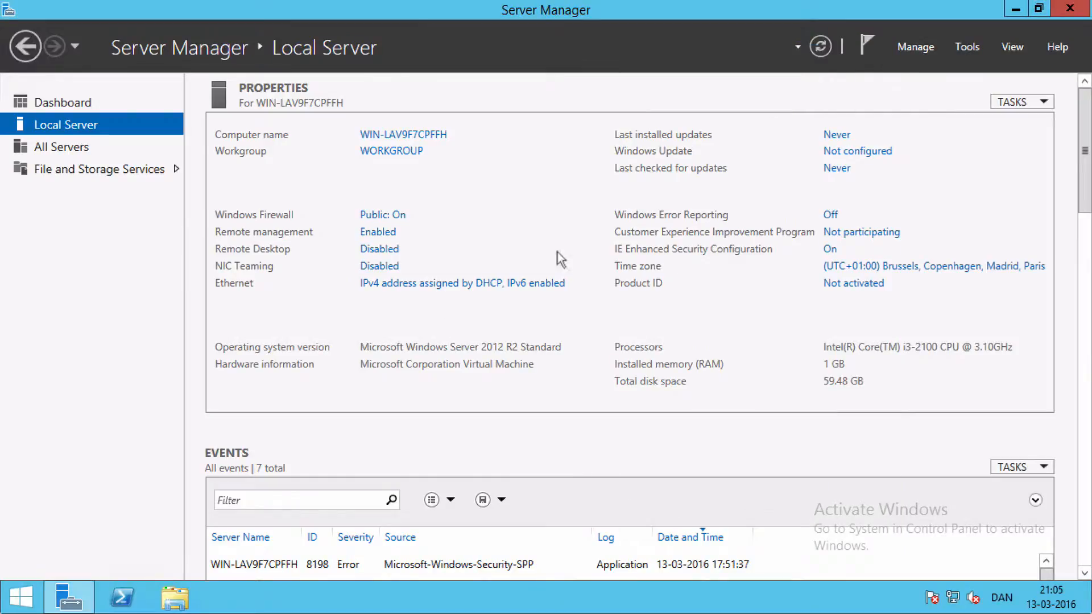
# Turn on network discovery and file sharing for the Network location in File Explorer, and close its window
pyautogui.click(169, 602)
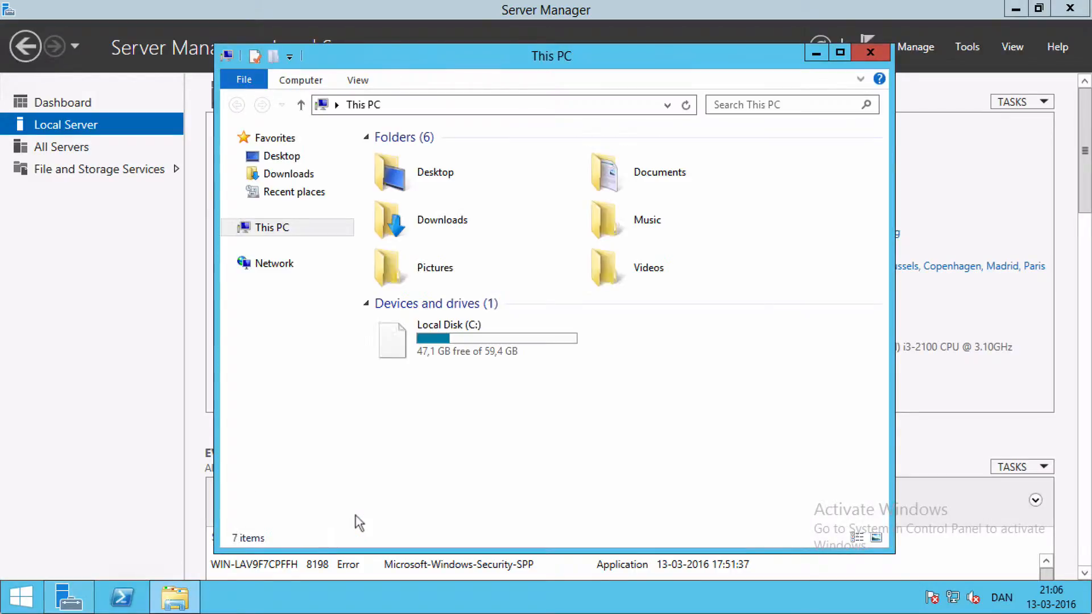
pyautogui.click(276, 264)
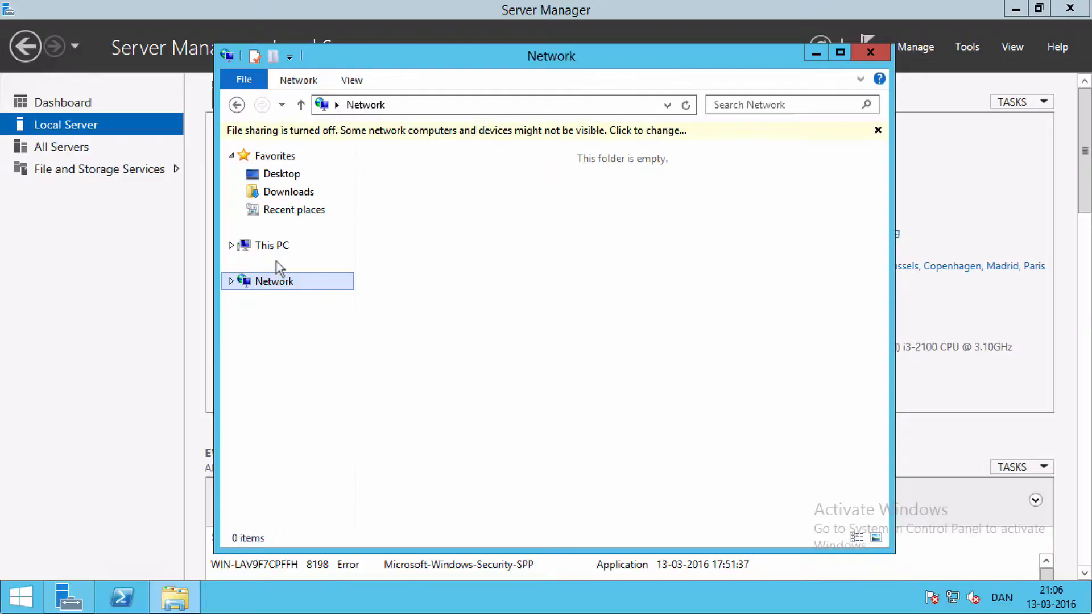
pyautogui.click(498, 130)
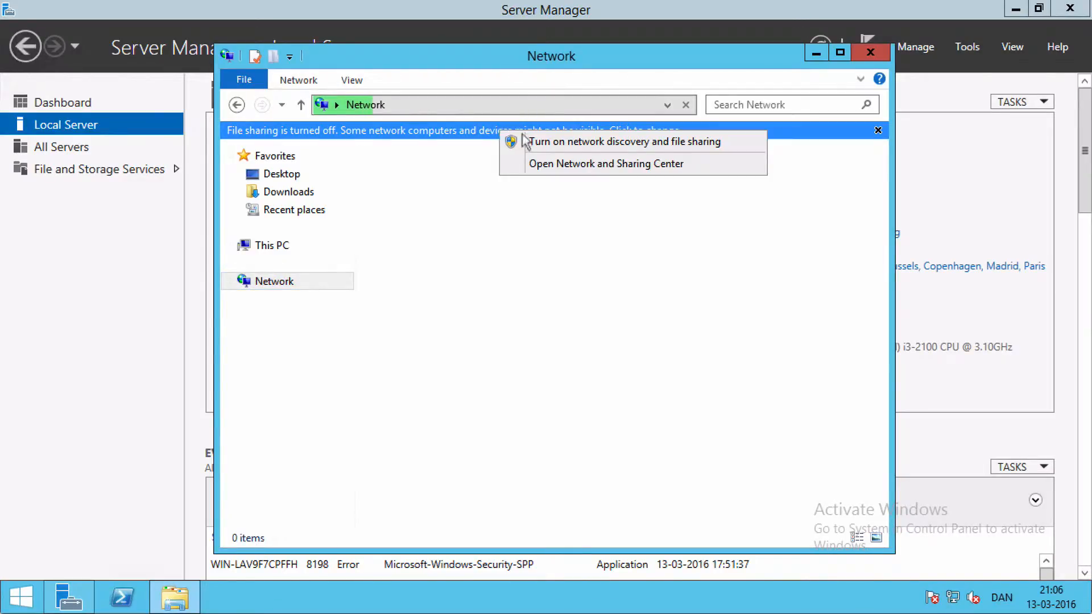
pyautogui.click(595, 141)
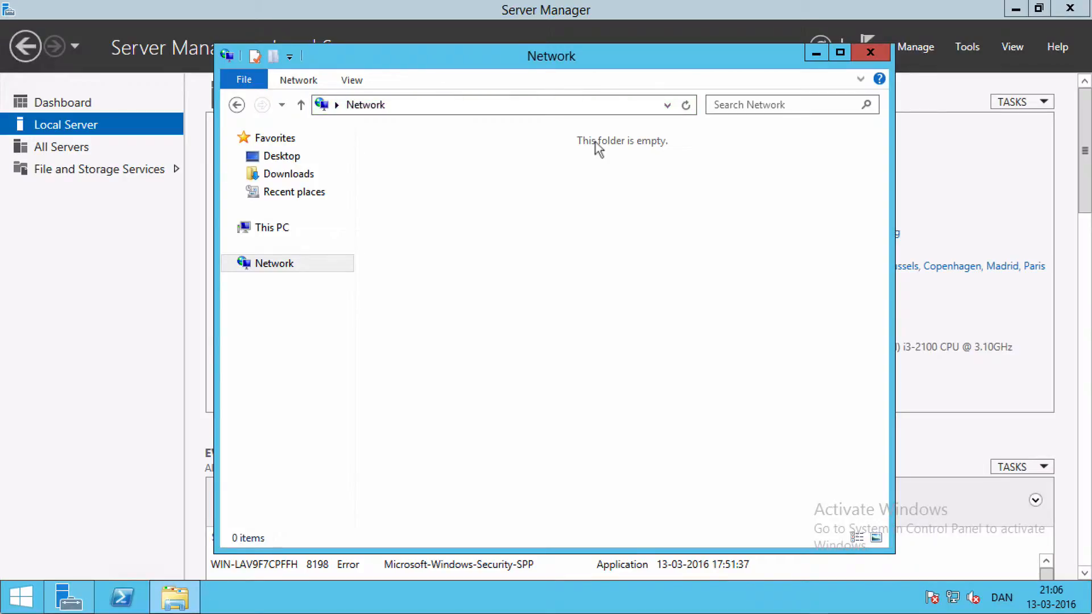
pyautogui.click(870, 53)
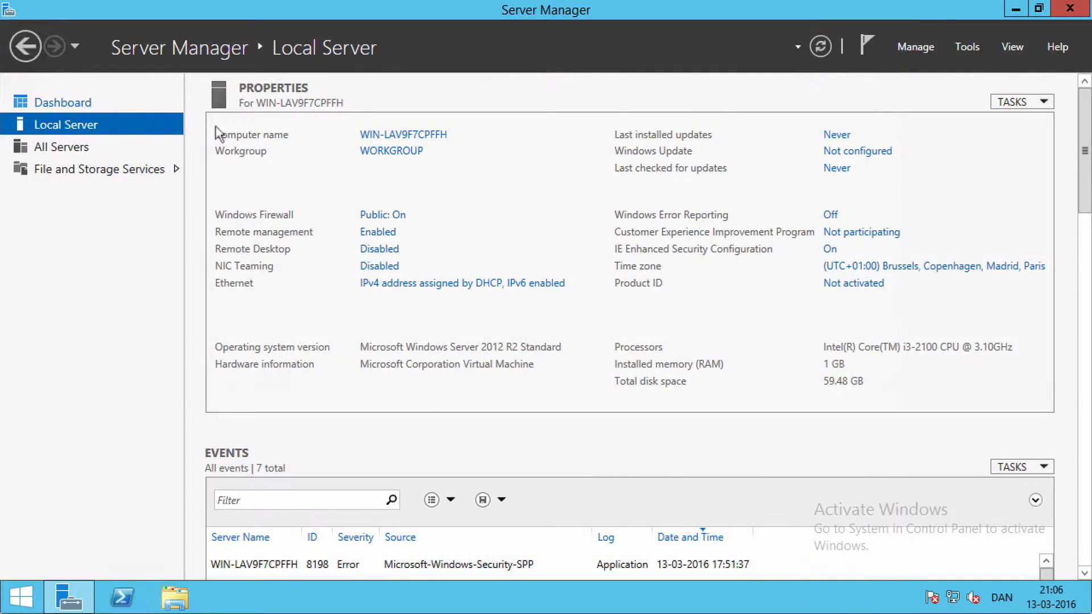
# Rename the local server to DC02 and restart it to apply the new name
pyautogui.click(401, 135)
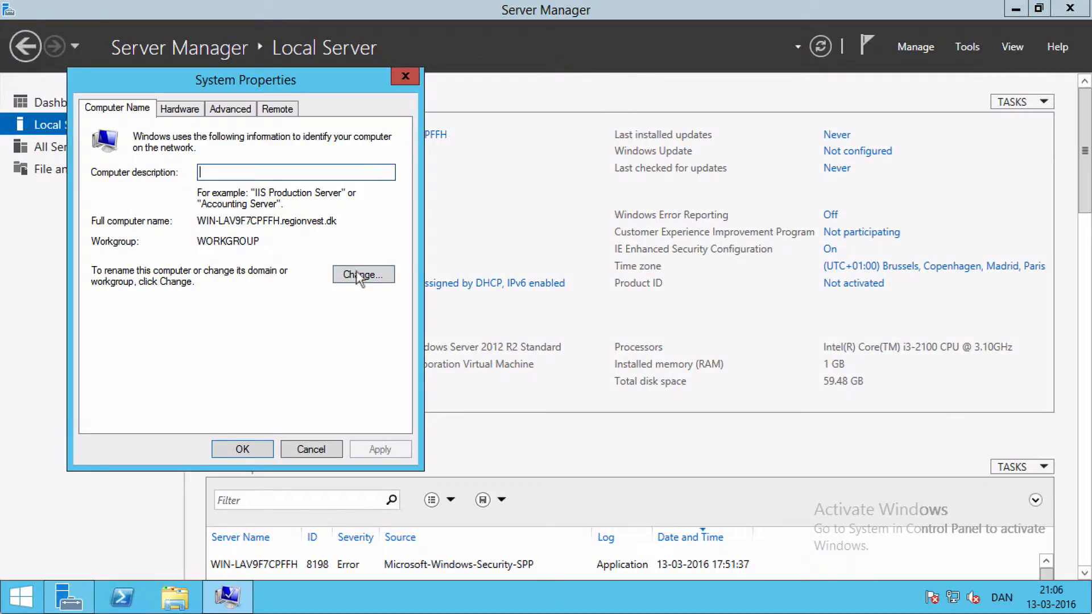
pyautogui.click(359, 277)
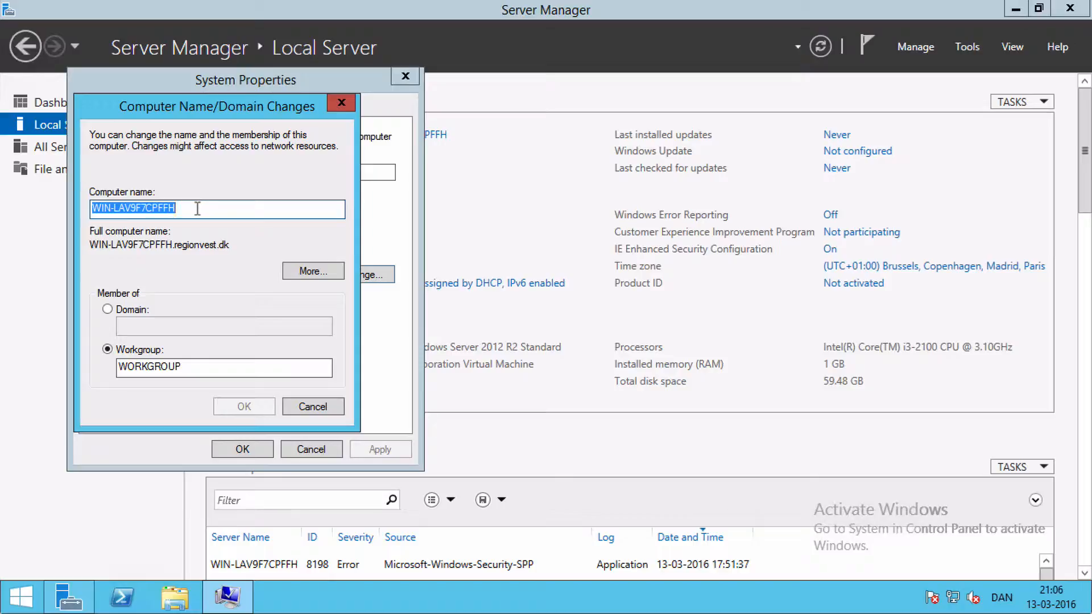
pyautogui.write('DC-')
pyautogui.press('BackSpace')
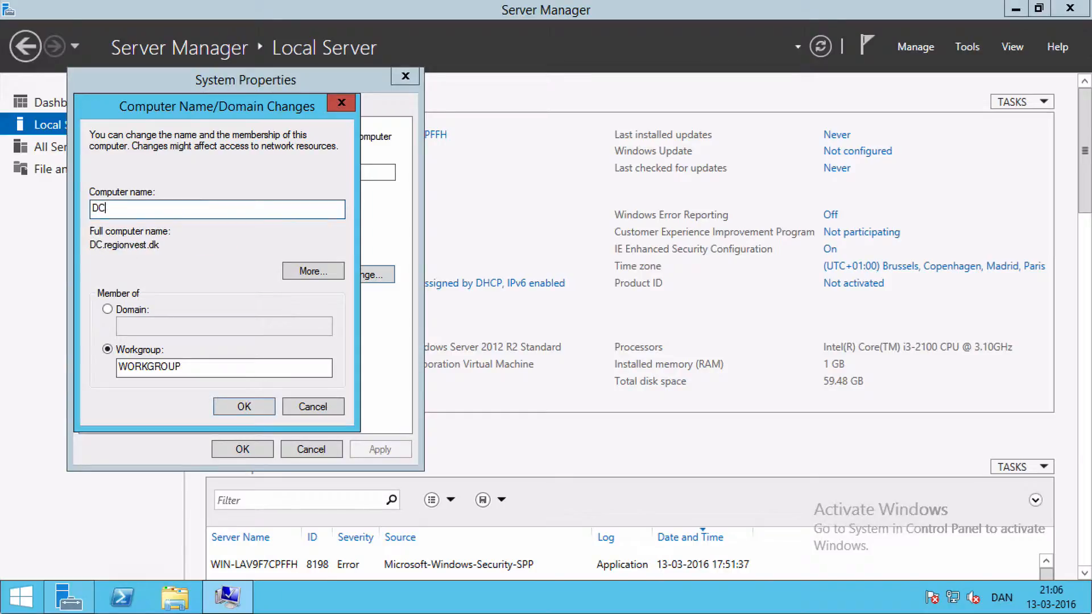
pyautogui.write('02')
pyautogui.click(243, 407)
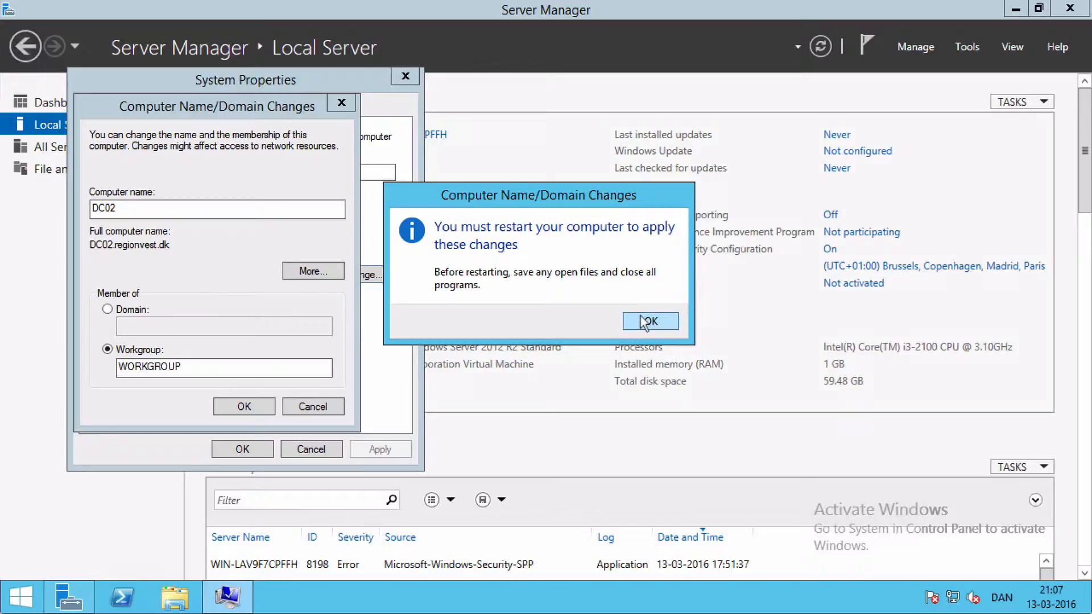
pyautogui.click(644, 321)
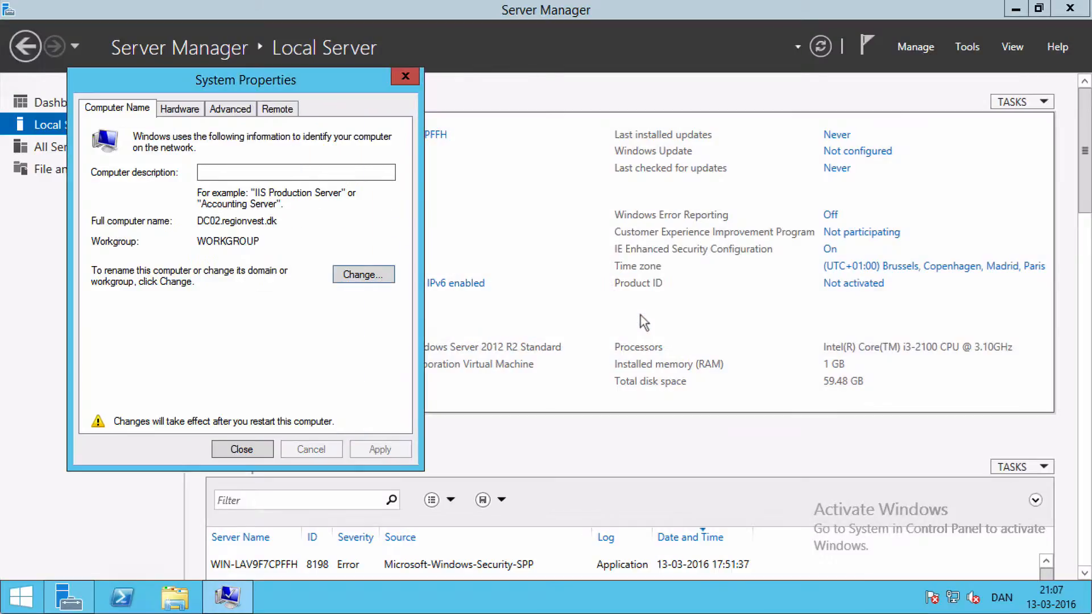
pyautogui.click(242, 450)
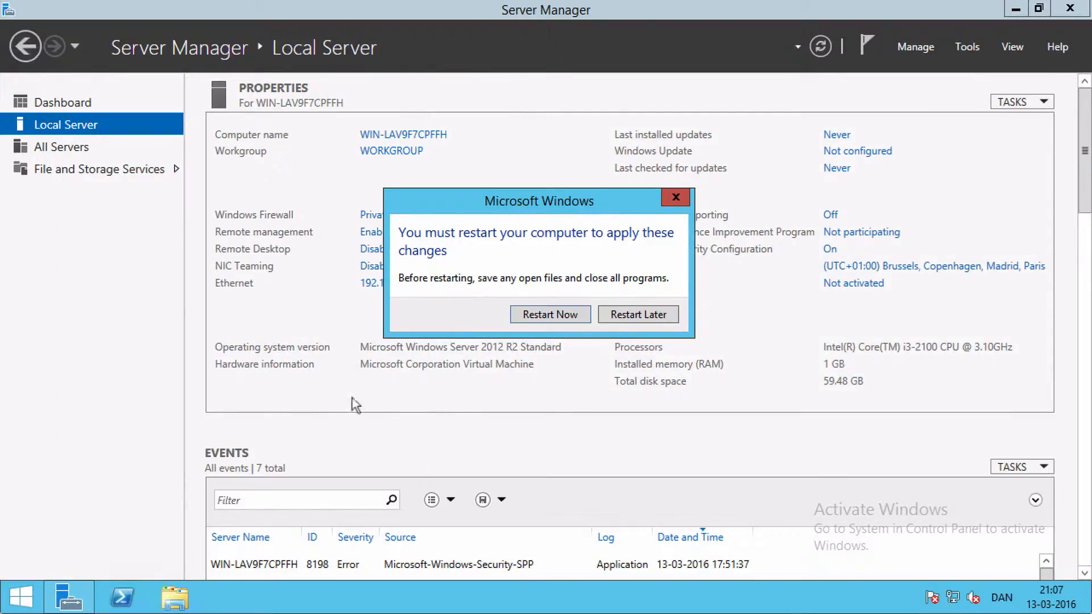
pyautogui.click(559, 315)
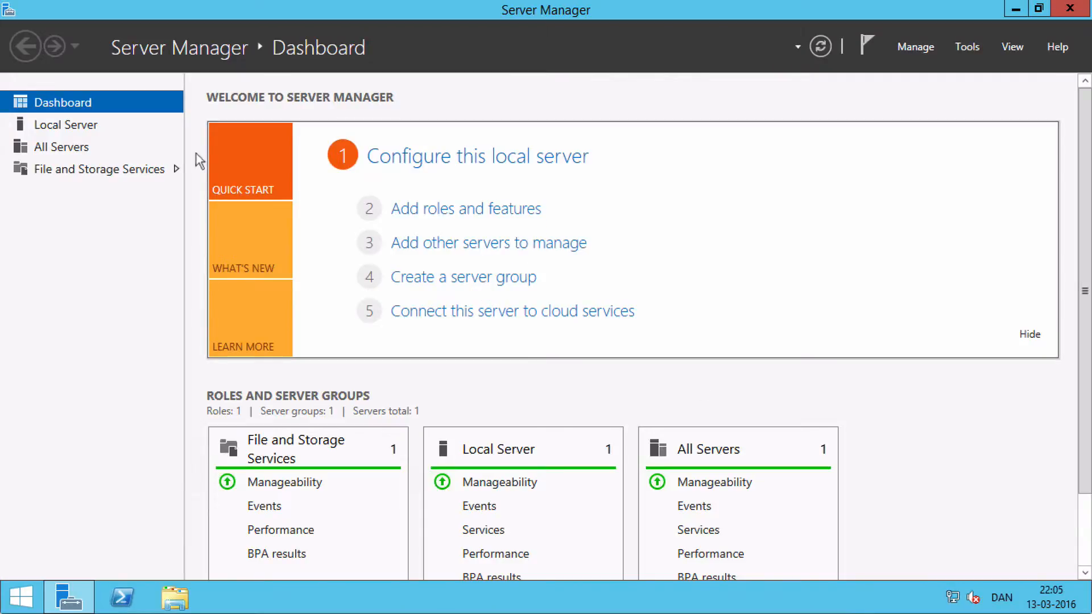
# Change the local server's membership from the workgroup to the domain regionvest.dk
pyautogui.click(78, 126)
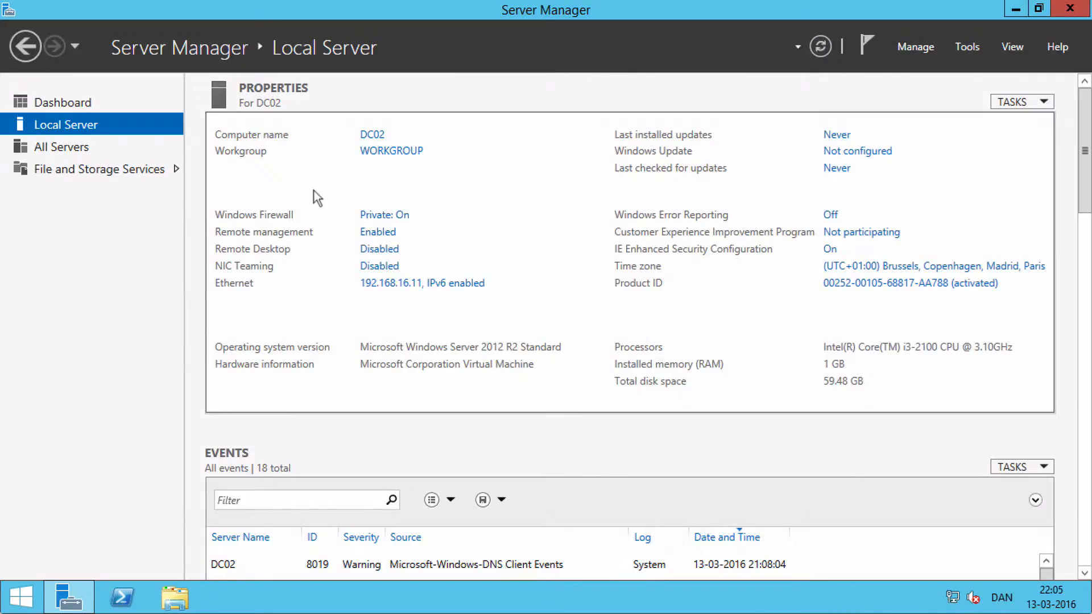
pyautogui.click(404, 154)
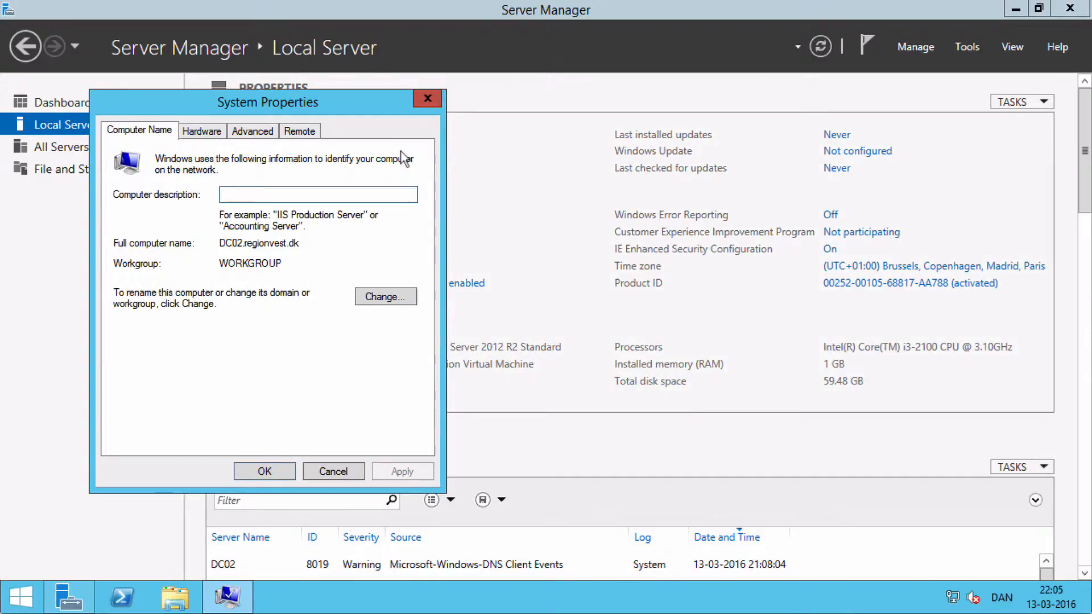
pyautogui.click(386, 297)
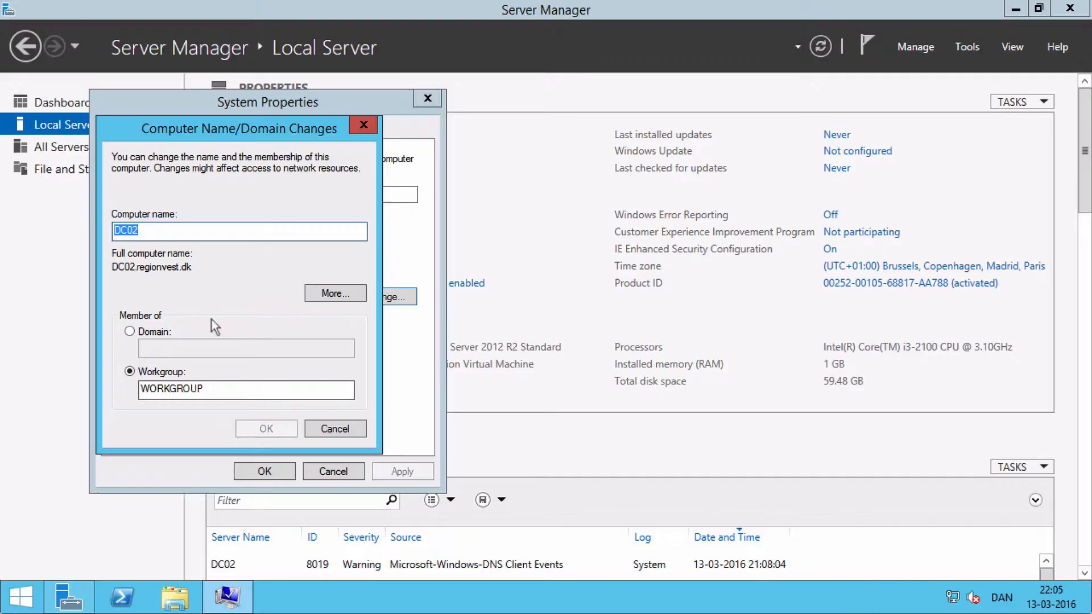
pyautogui.click(130, 332)
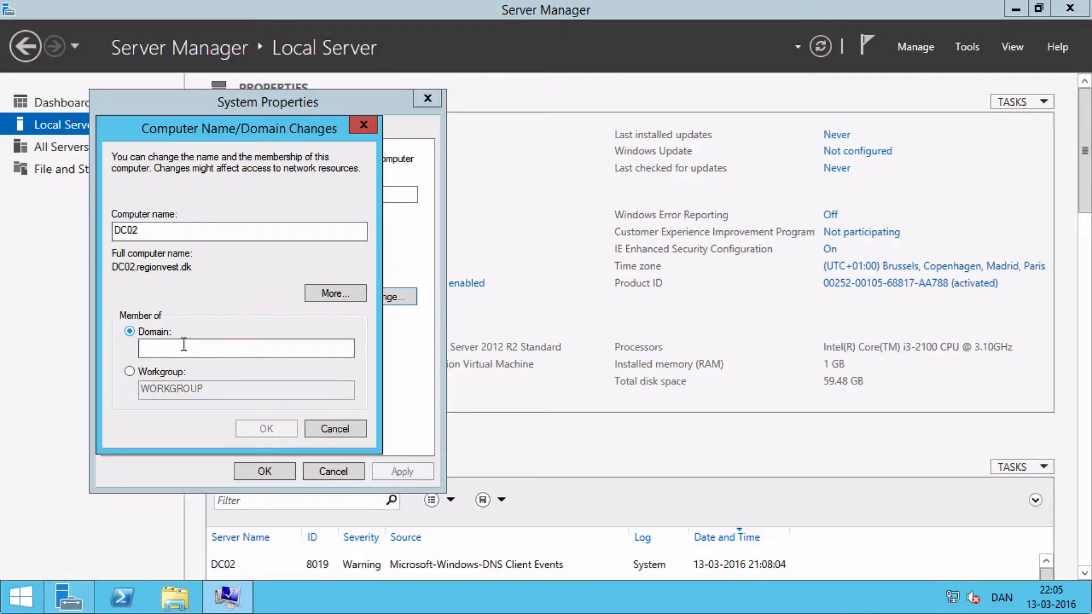
pyautogui.click(184, 346)
pyautogui.write('regio')
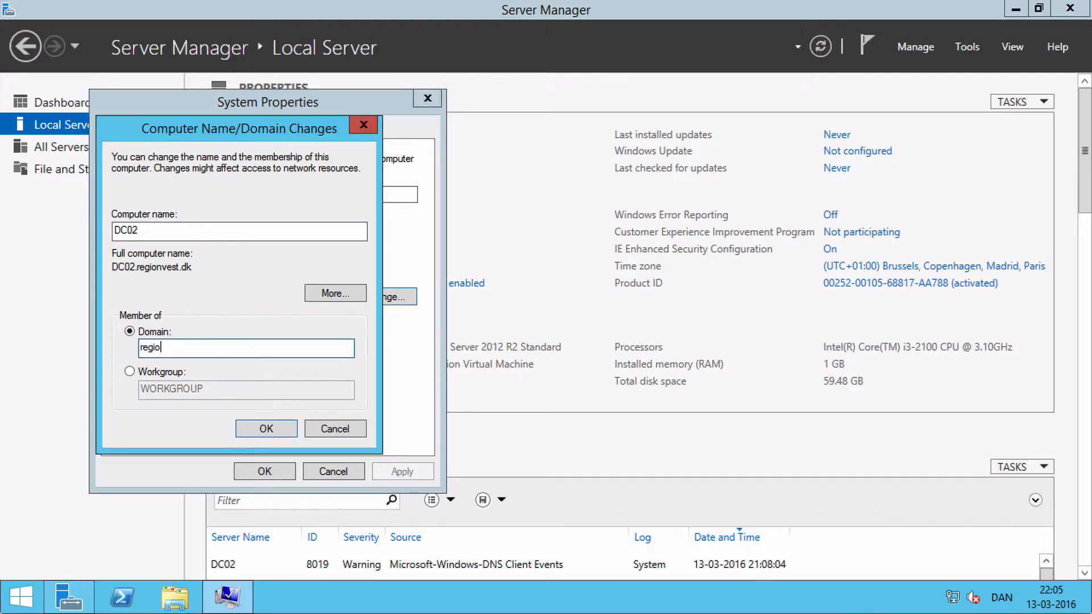
pyautogui.write('nvest:')
pyautogui.write('dk')
pyautogui.click(261, 427)
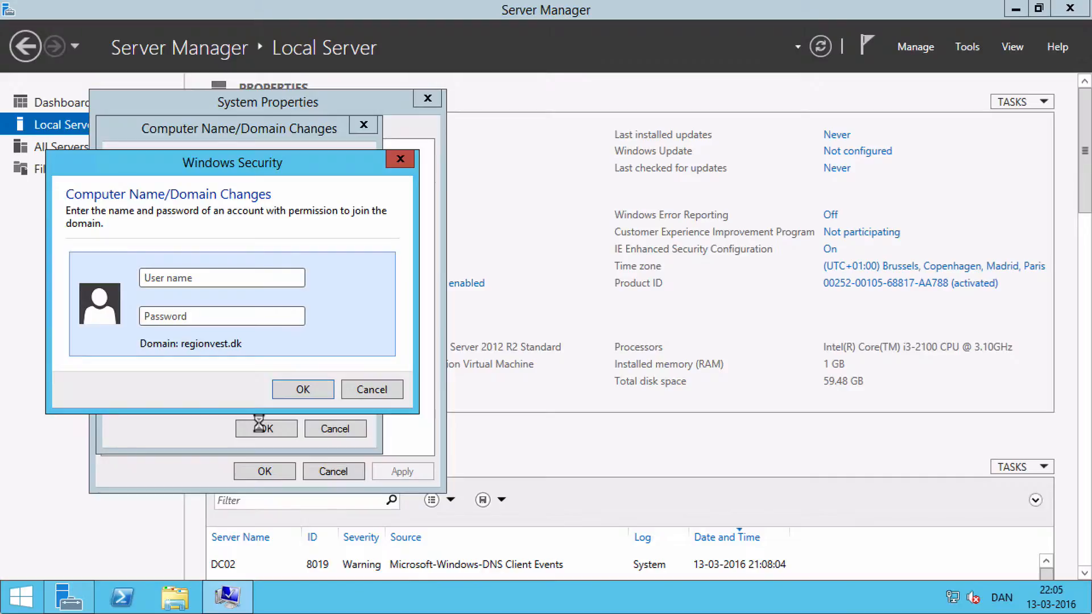
# Authorize the domain join with the administrator account and its password, and dismiss the welcome message
pyautogui.write('administrator')
pyautogui.press('Tab')
pyautogui.write('••••••••')
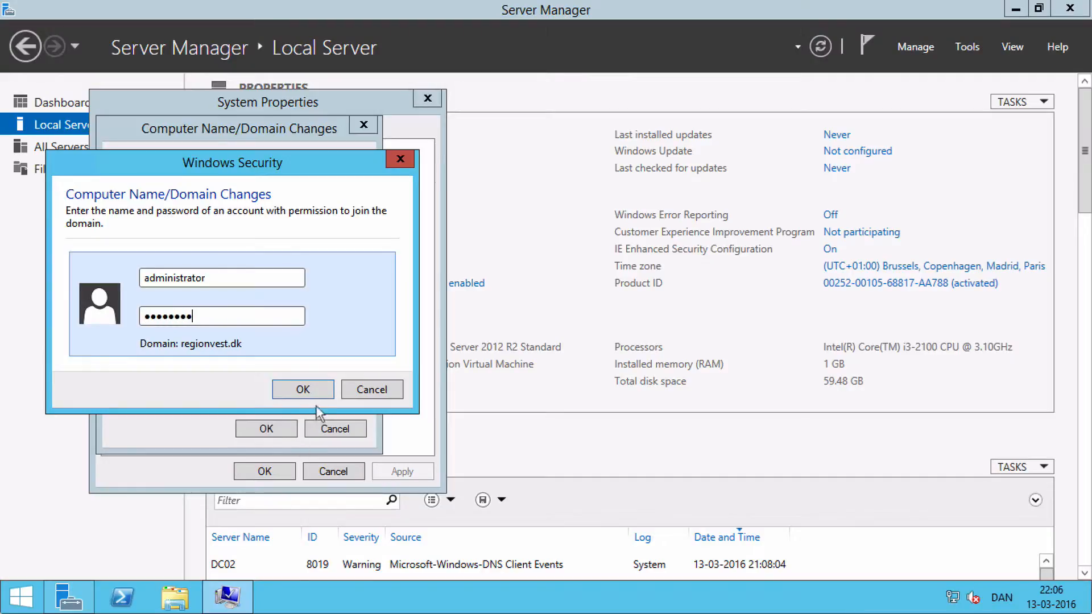
pyautogui.click(309, 389)
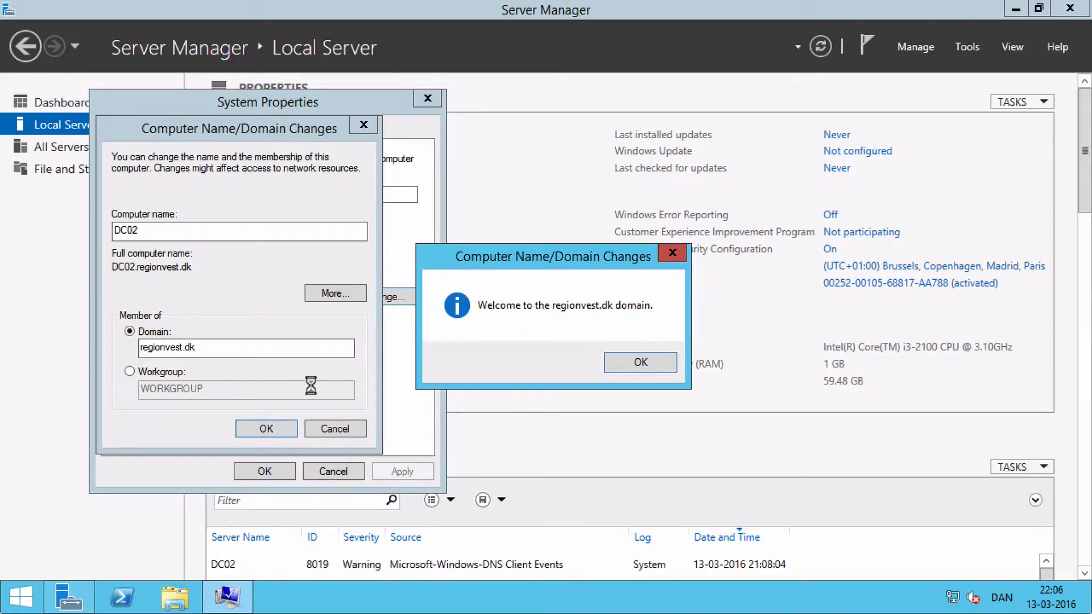
pyautogui.click(626, 371)
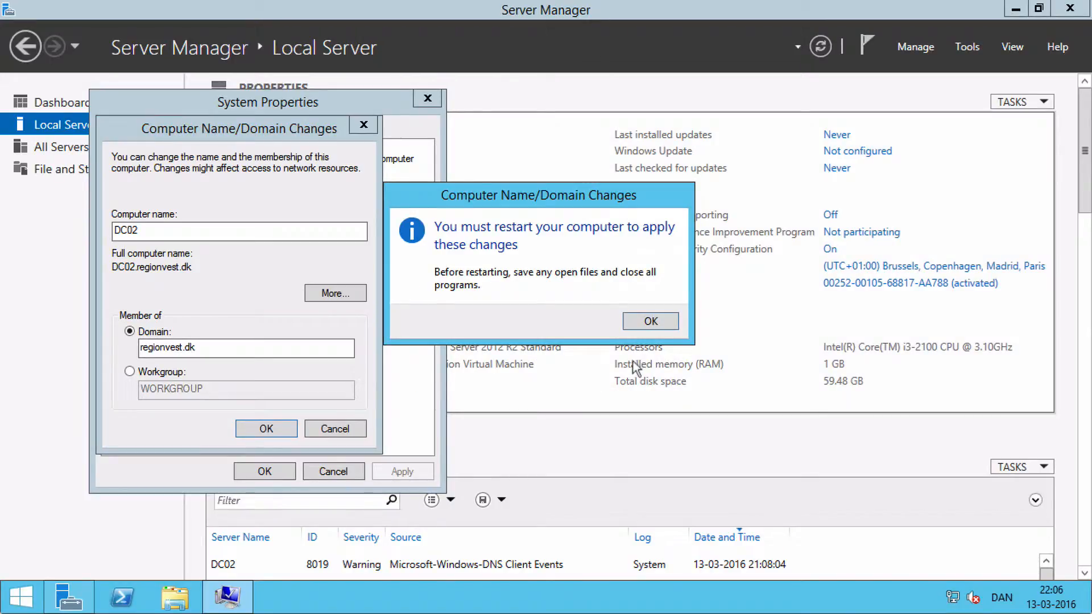
# Close the system properties and restart the server to apply the domain membership
pyautogui.click(650, 319)
pyautogui.click(264, 472)
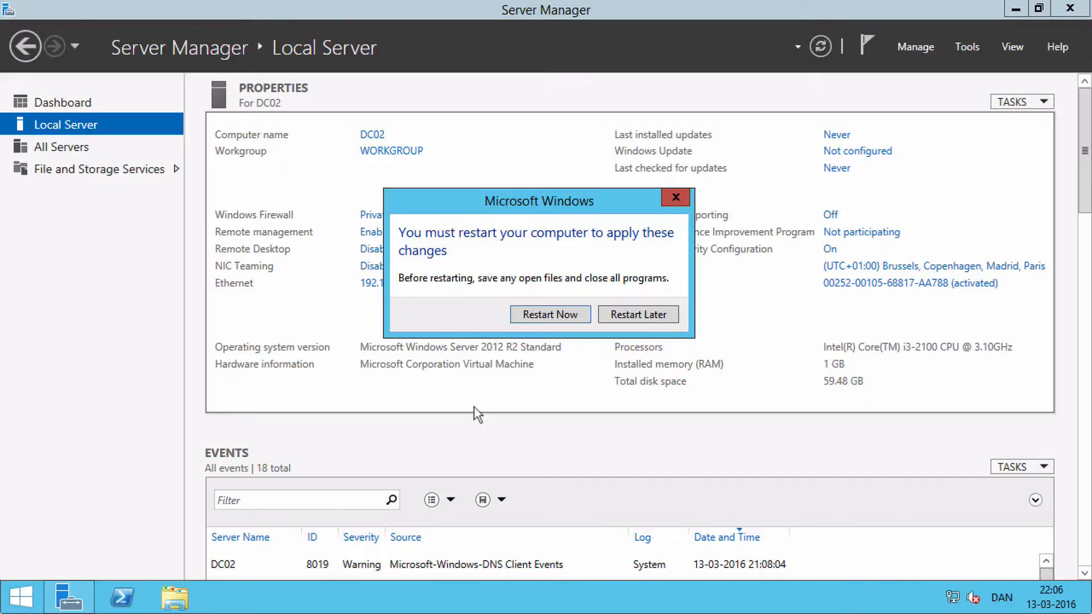
pyautogui.click(542, 315)
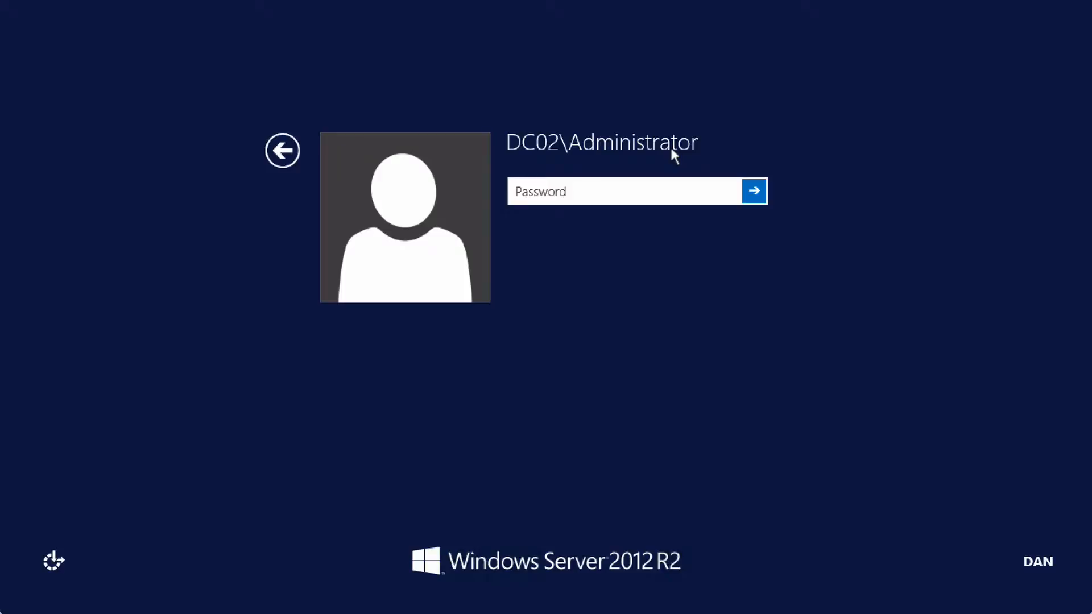
# Sign in to DC02 as another user with the regionvest.dk domain administrator account and its password
pyautogui.click(275, 157)
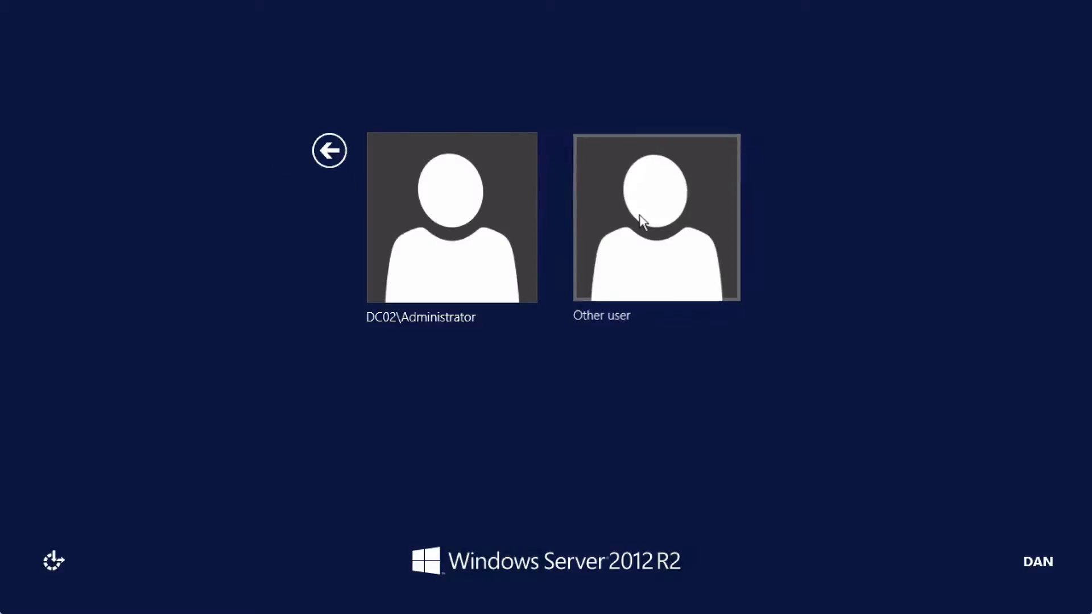
pyautogui.click(639, 214)
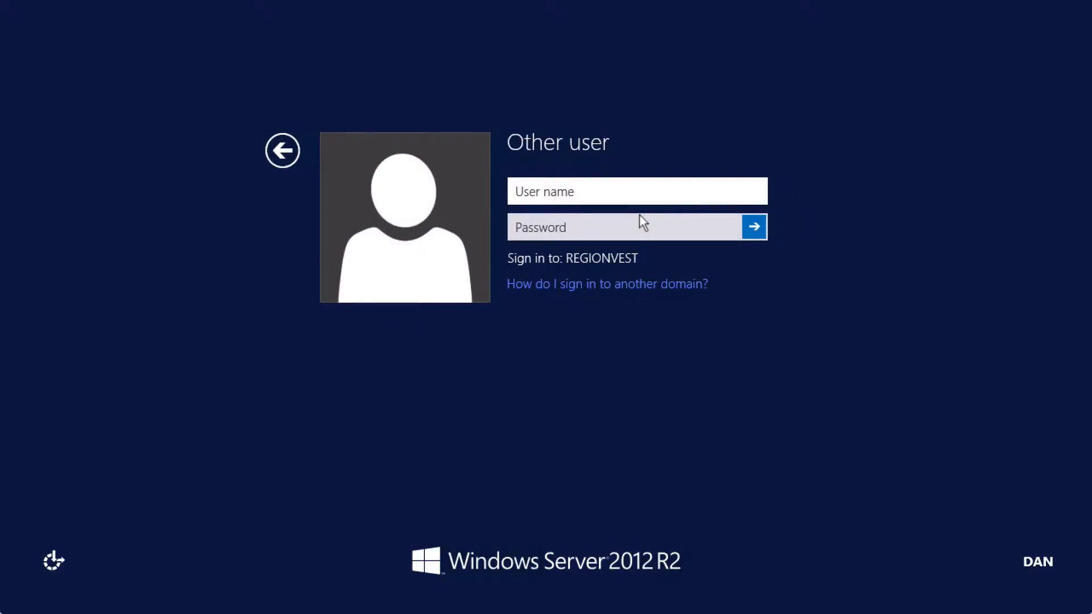
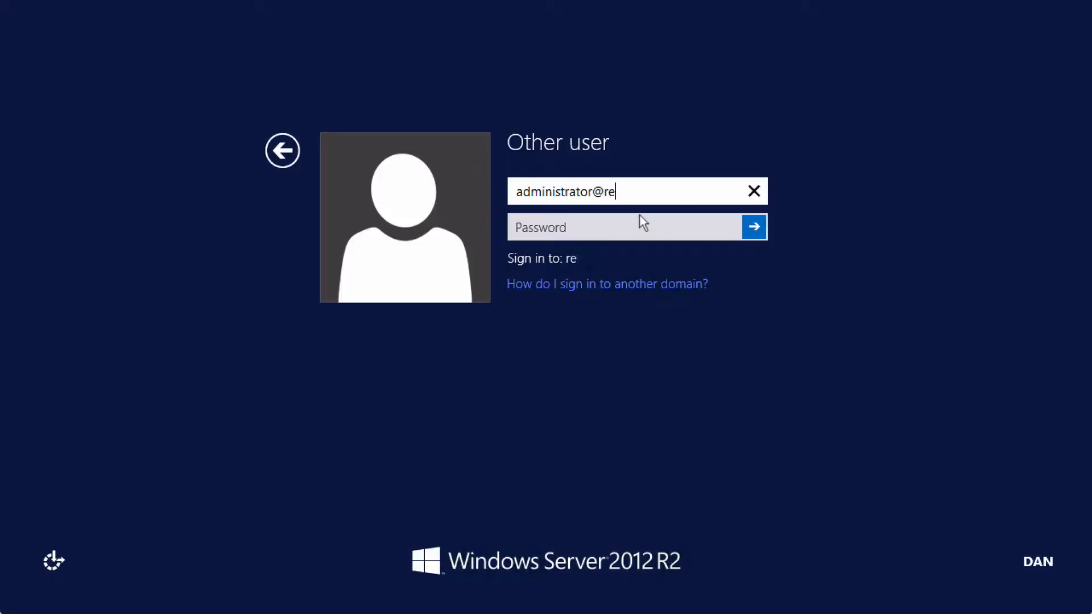
pyautogui.press('Tab')
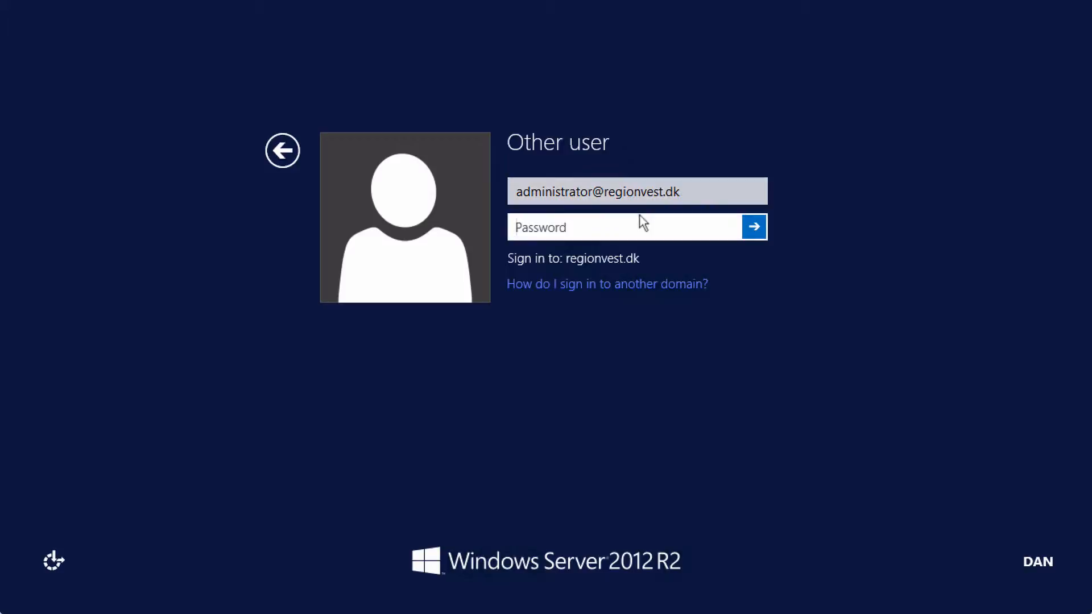
pyautogui.write('••••••••')
pyautogui.click(753, 228)
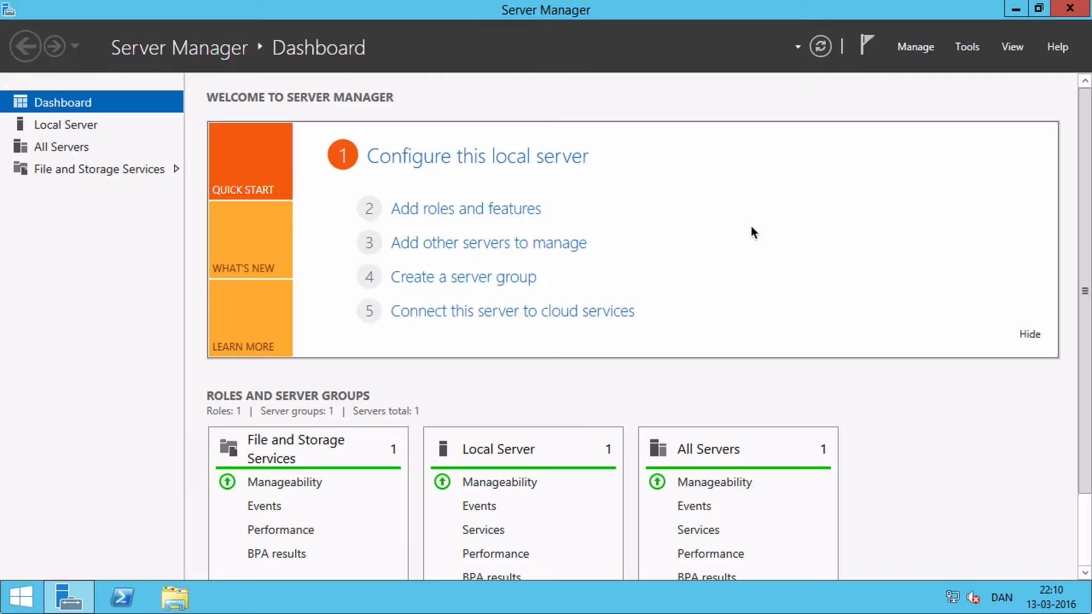
# Start a role-based installation on DC02.regionvest.dk and select the Active Directory Domain Services role with its required features and management tools
pyautogui.click(433, 210)
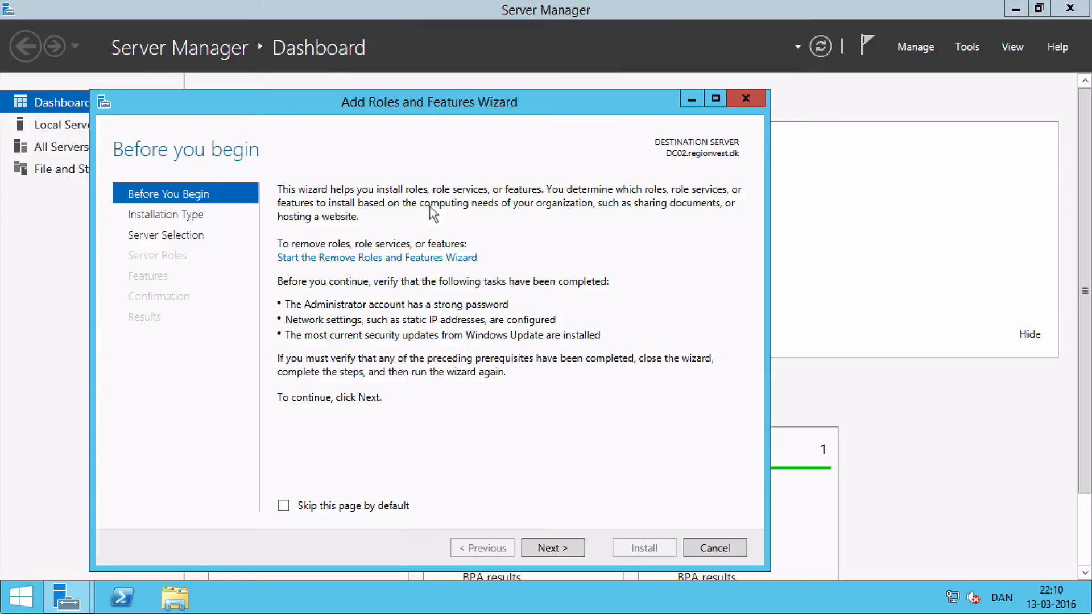
pyautogui.click(557, 548)
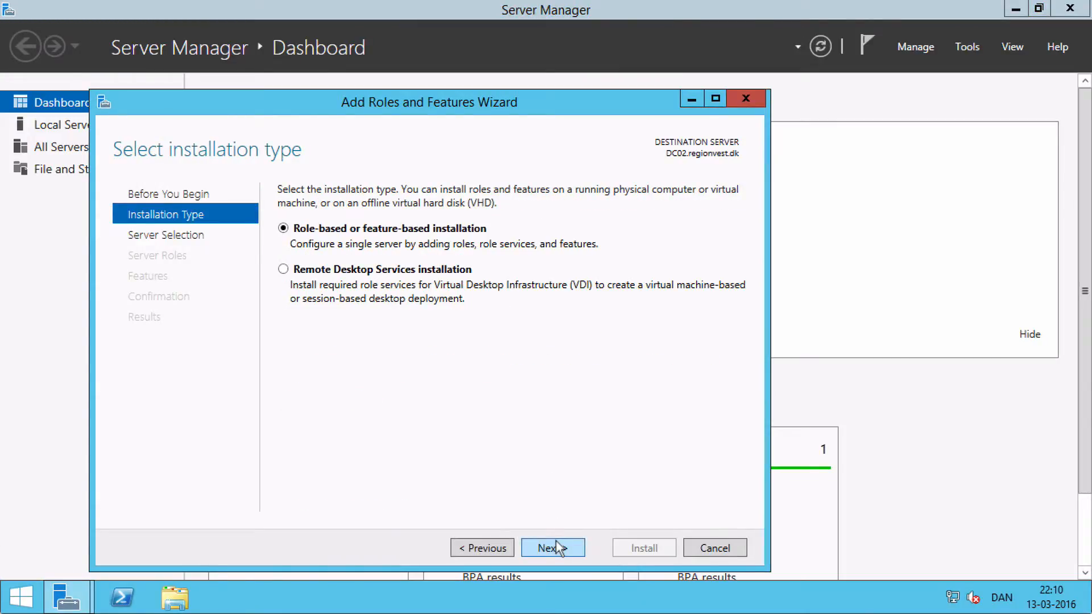
pyautogui.click(557, 548)
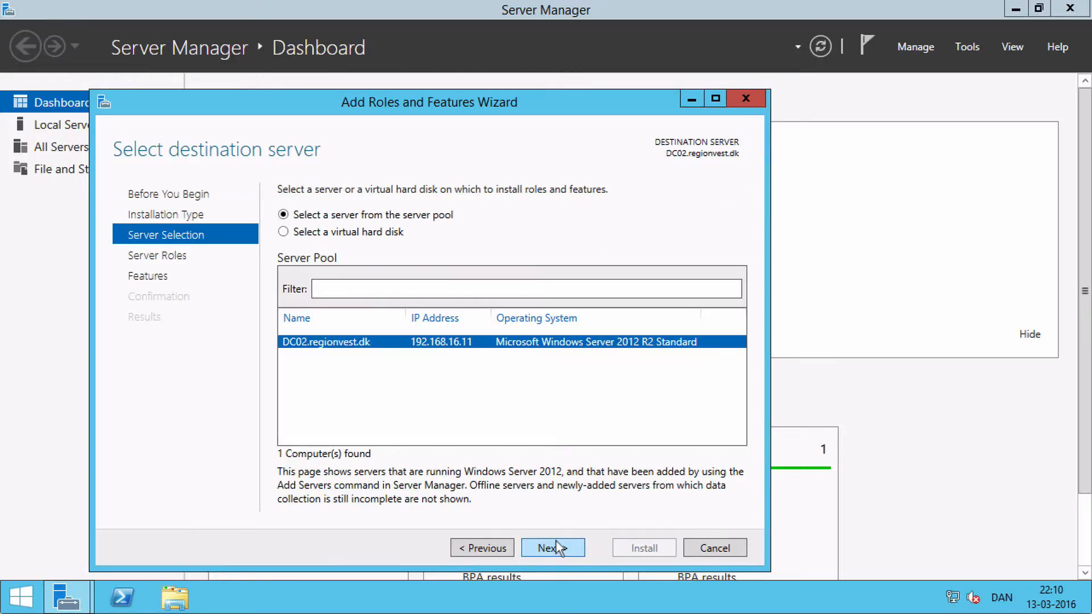
pyautogui.click(556, 547)
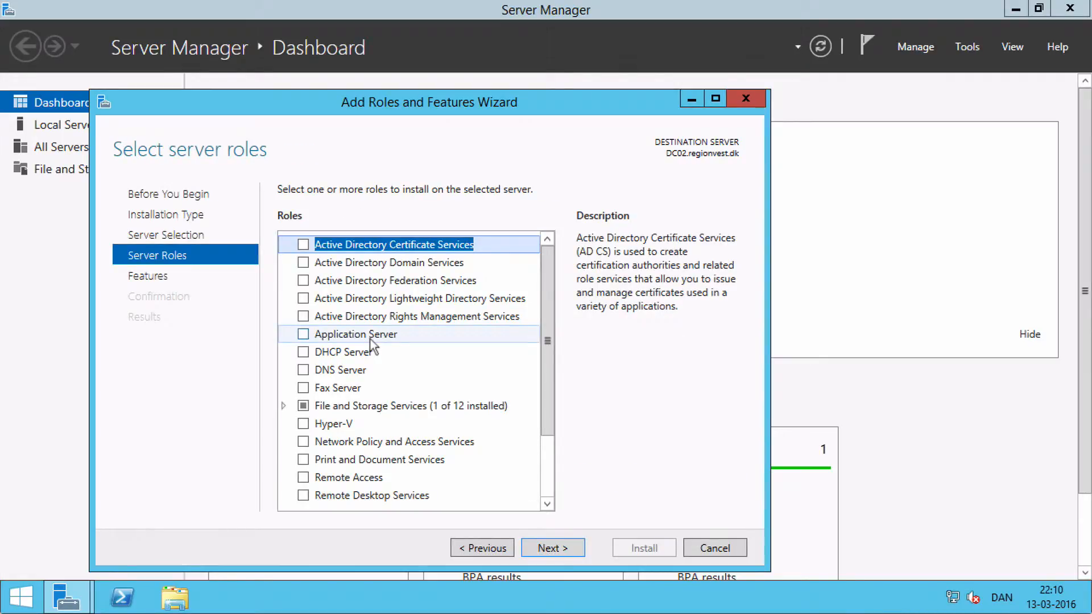
pyautogui.click(302, 263)
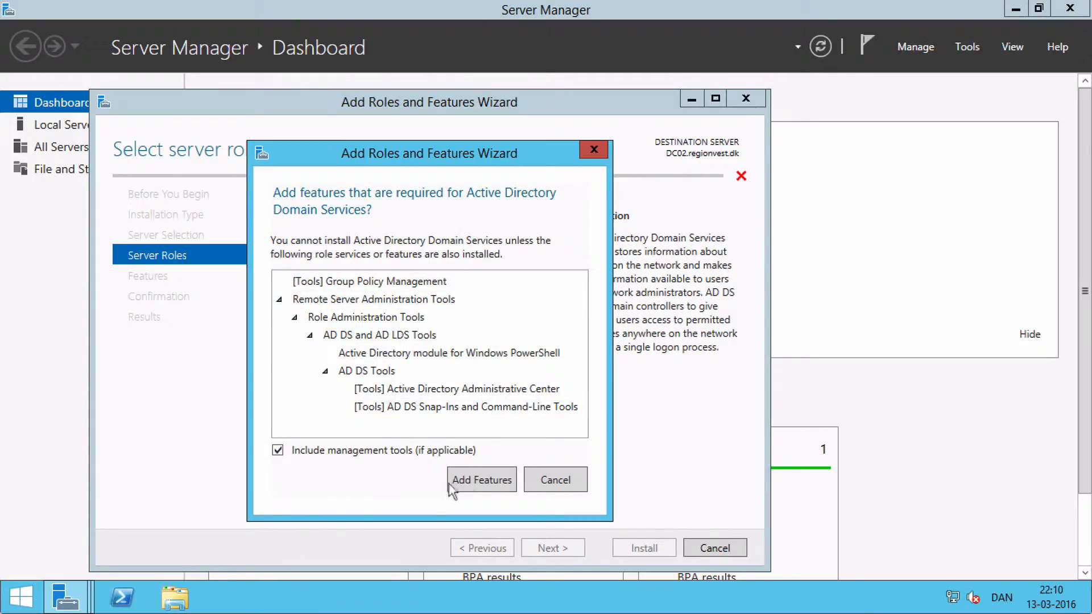
pyautogui.click(484, 481)
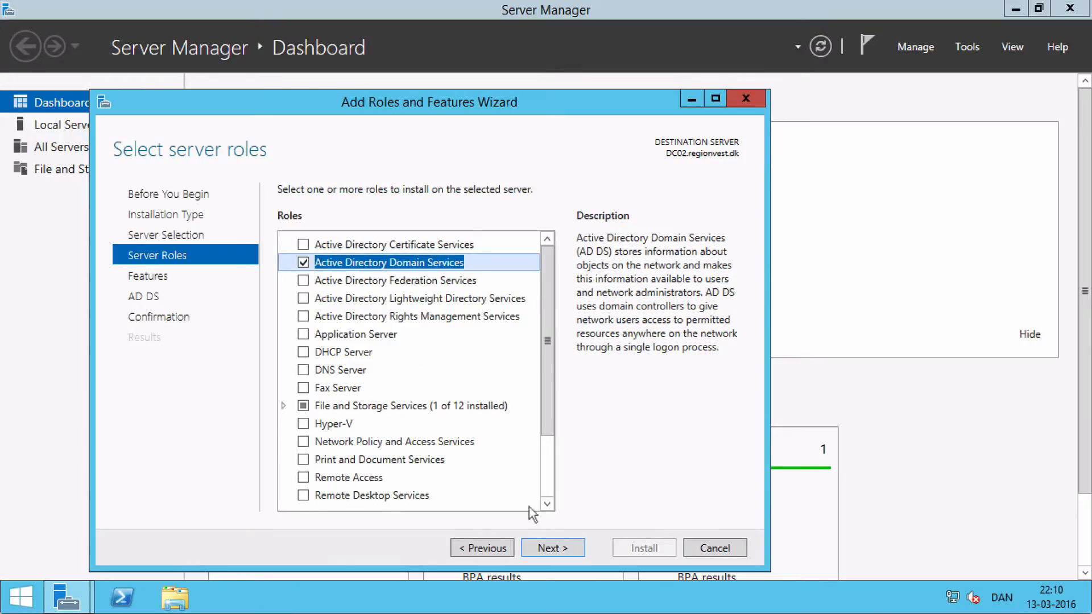
# Keep the default feature selection, install the Active Directory Domain Services role, and close the wizard
pyautogui.click(558, 546)
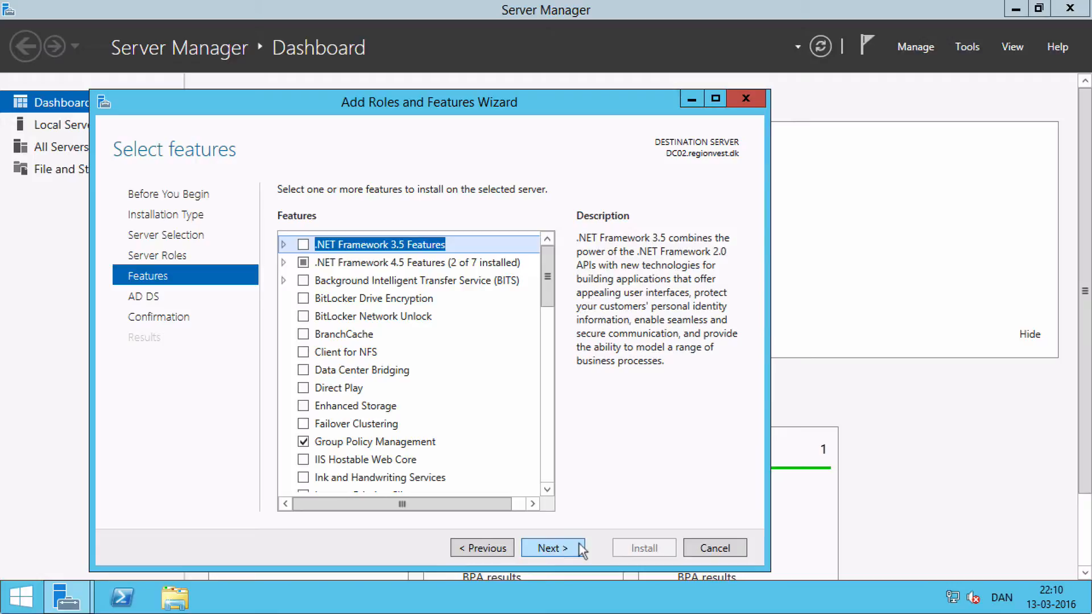
pyautogui.click(550, 548)
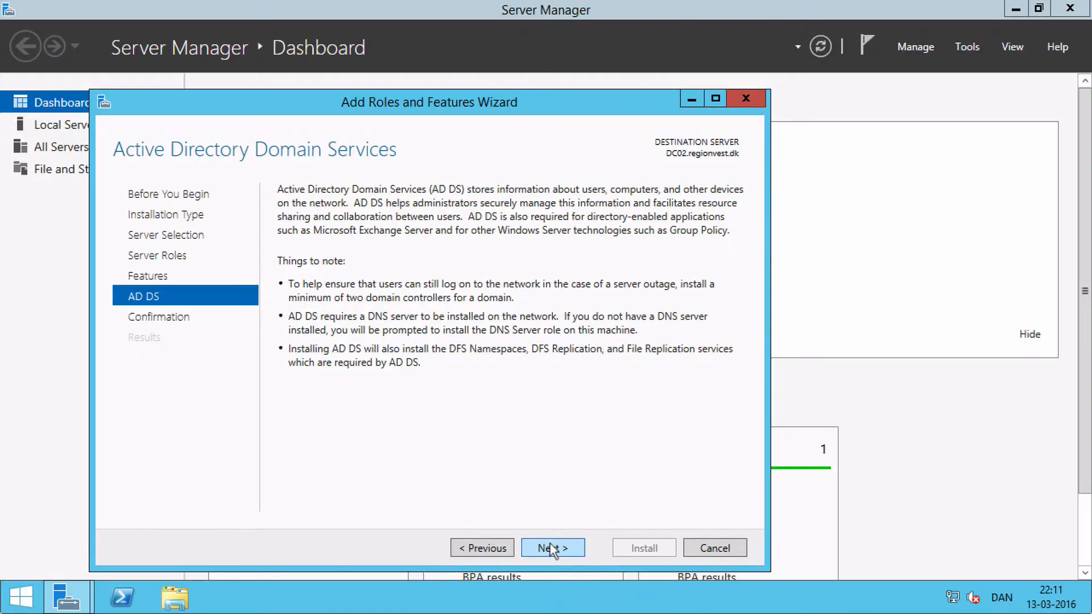
pyautogui.click(551, 550)
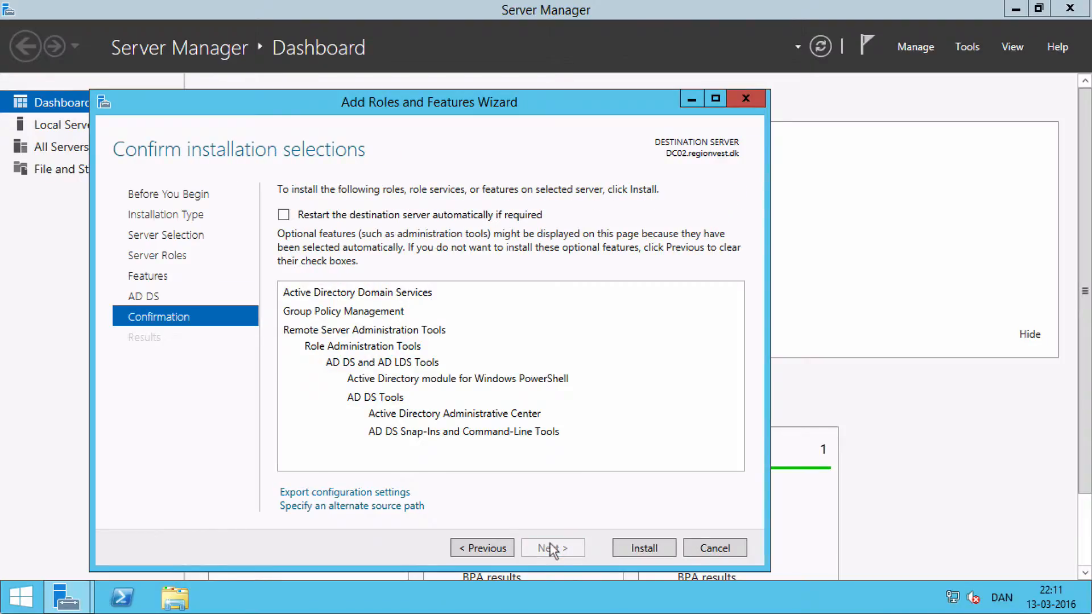
pyautogui.click(643, 549)
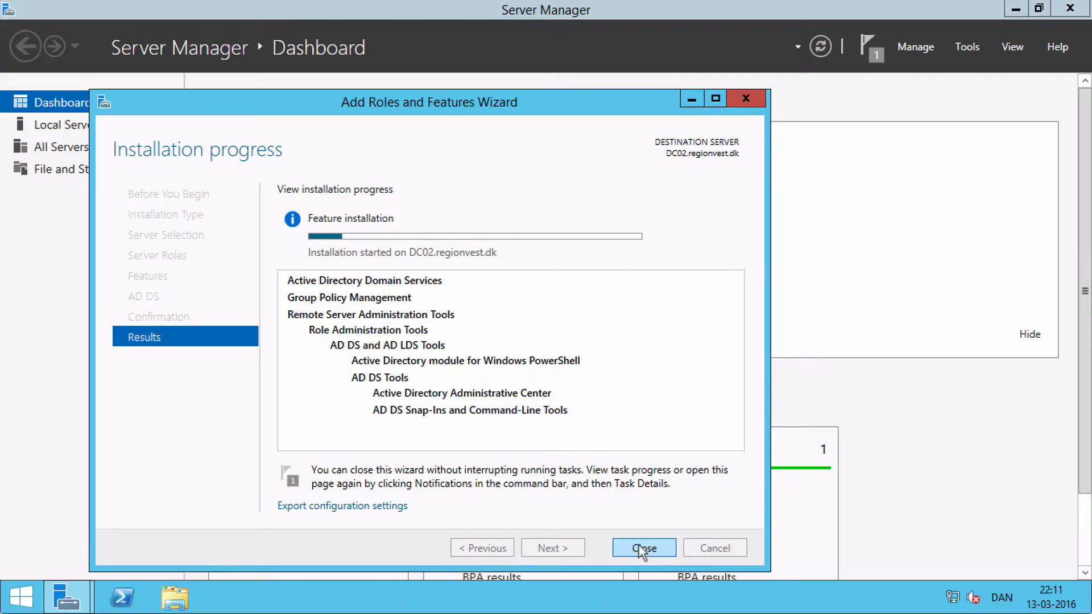
pyautogui.click(644, 547)
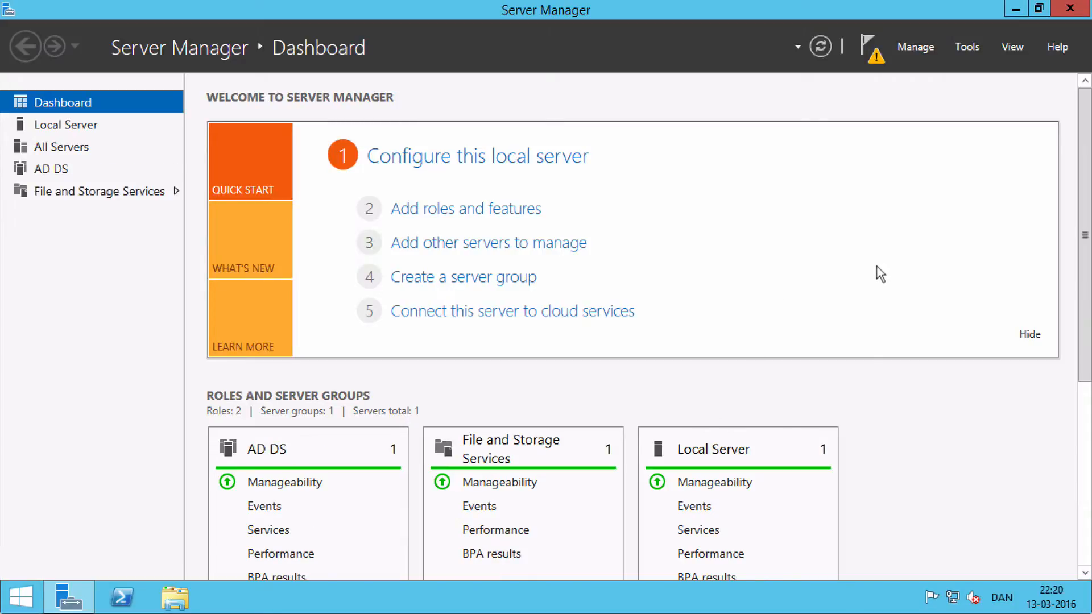
# Start promoting DC02 to a domain controller, adding it to the existing domain regionvest.dk with the current user's credentials
pyautogui.click(875, 59)
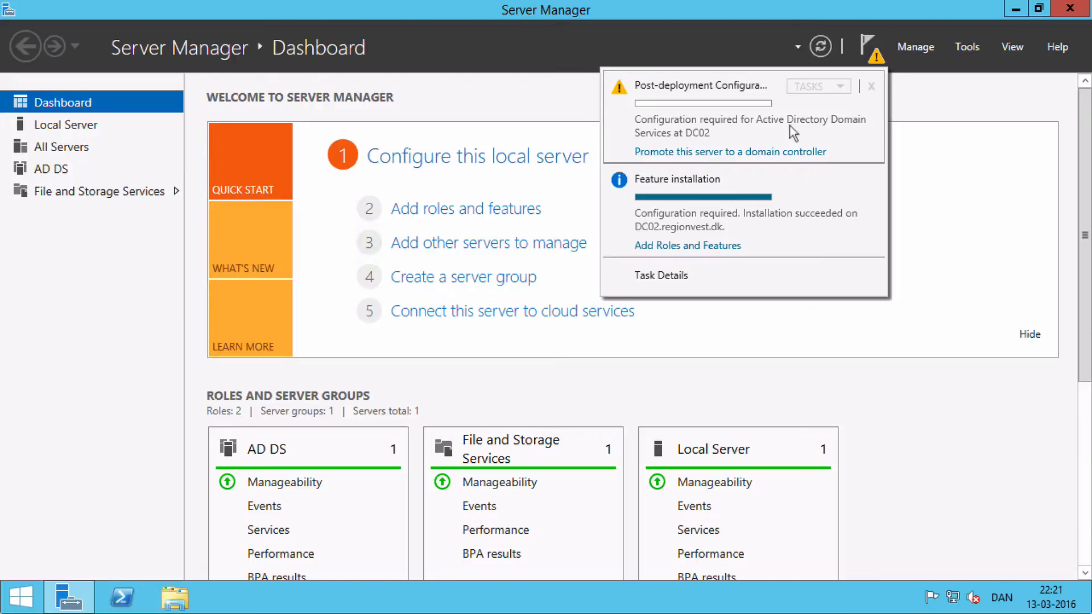
pyautogui.click(697, 152)
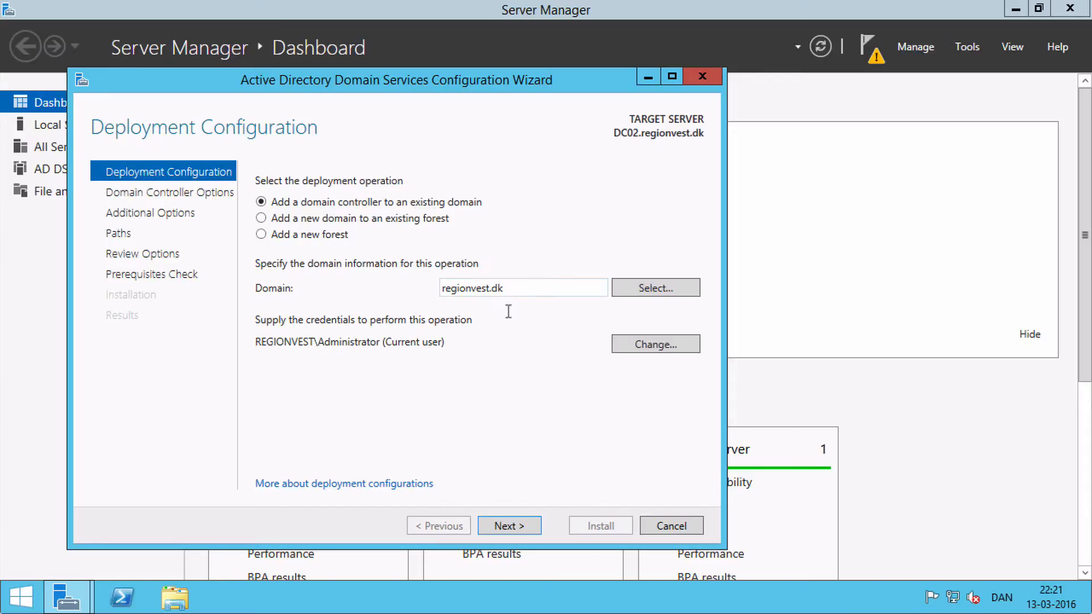
pyautogui.click(509, 526)
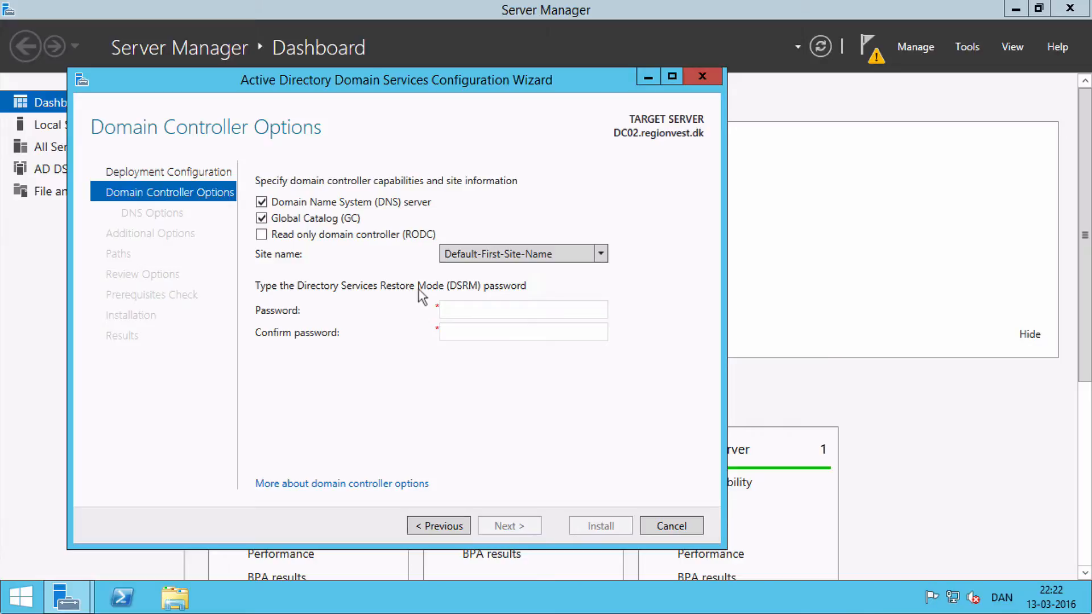
# Enter and confirm the Directory Services Restore Mode password, keeping DNS server and Global Catalog enabled on the Default-First-Site-Name site
pyautogui.click(471, 307)
pyautogui.write('********')
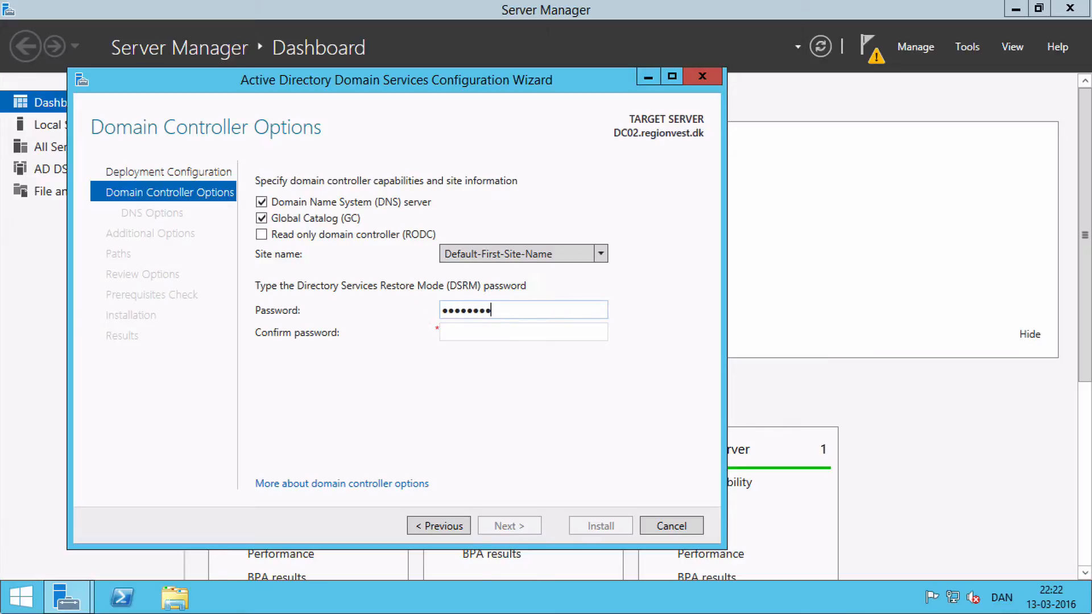
pyautogui.press('Tab')
pyautogui.write('***')
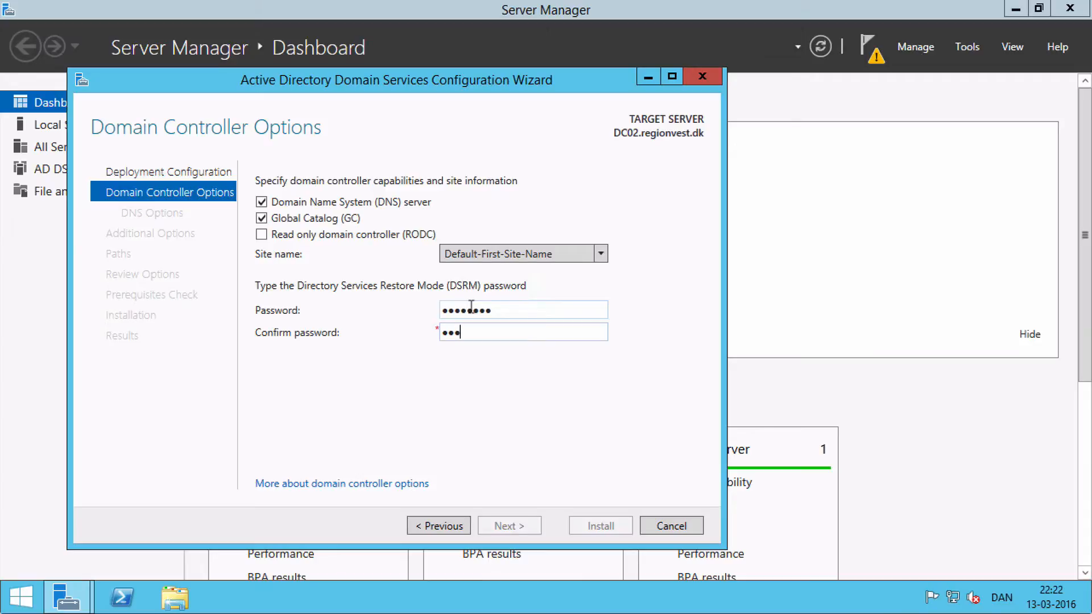
pyautogui.write('*****')
pyautogui.click(506, 527)
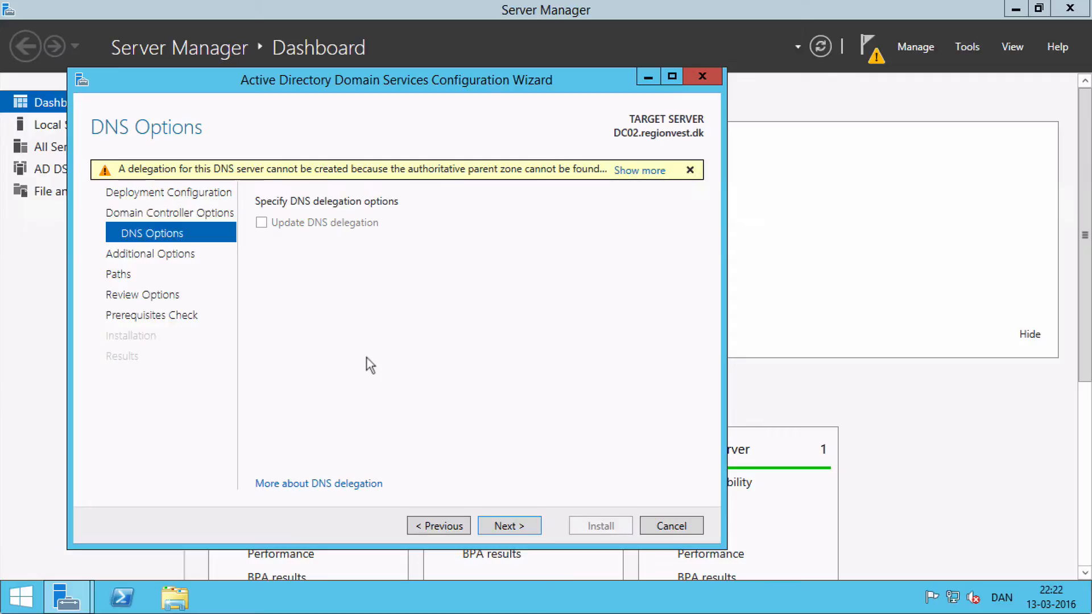
# Accept the default DNS, replication and path options, and install the domain controller configuration on DC02
pyautogui.click(506, 526)
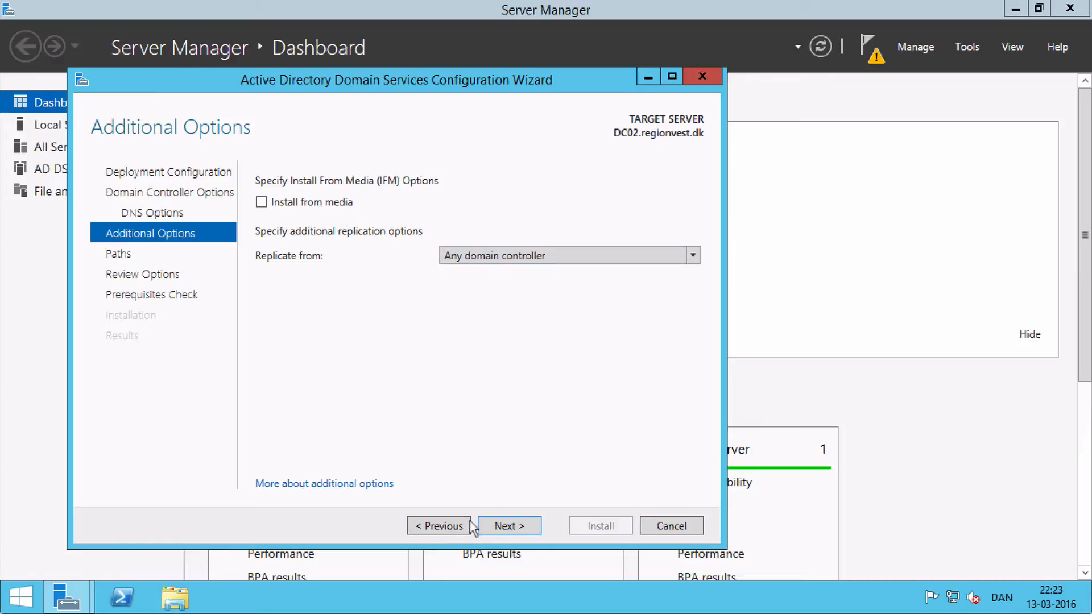
pyautogui.click(514, 529)
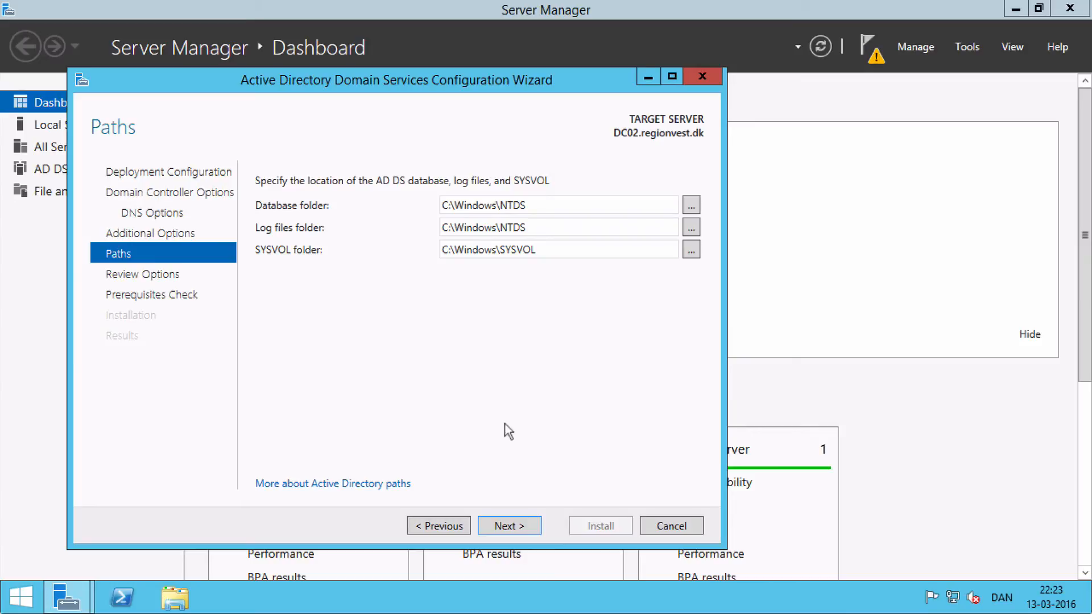
pyautogui.click(509, 527)
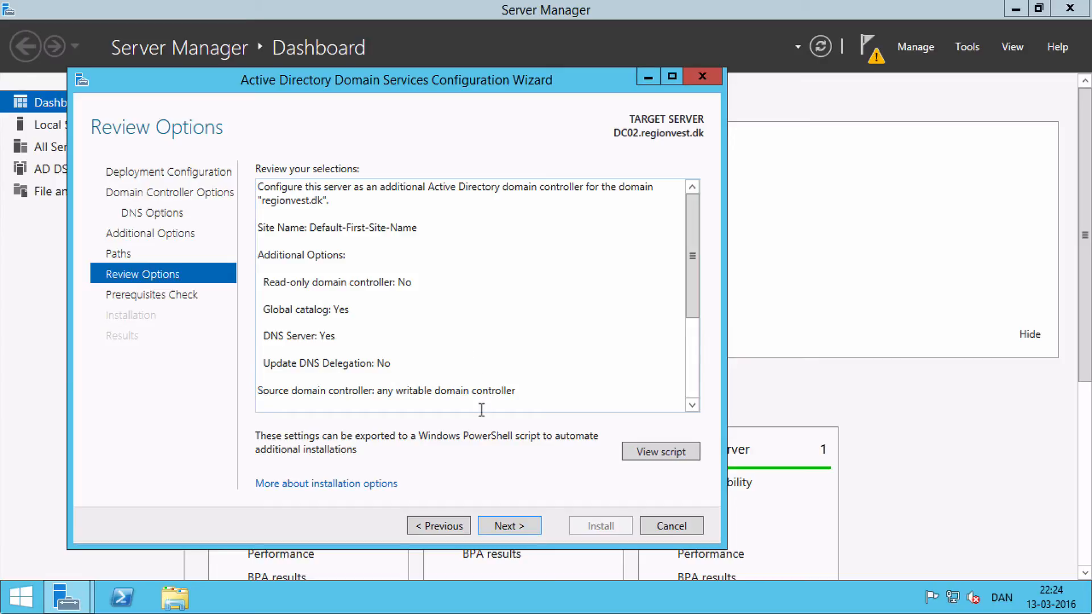
pyautogui.click(509, 526)
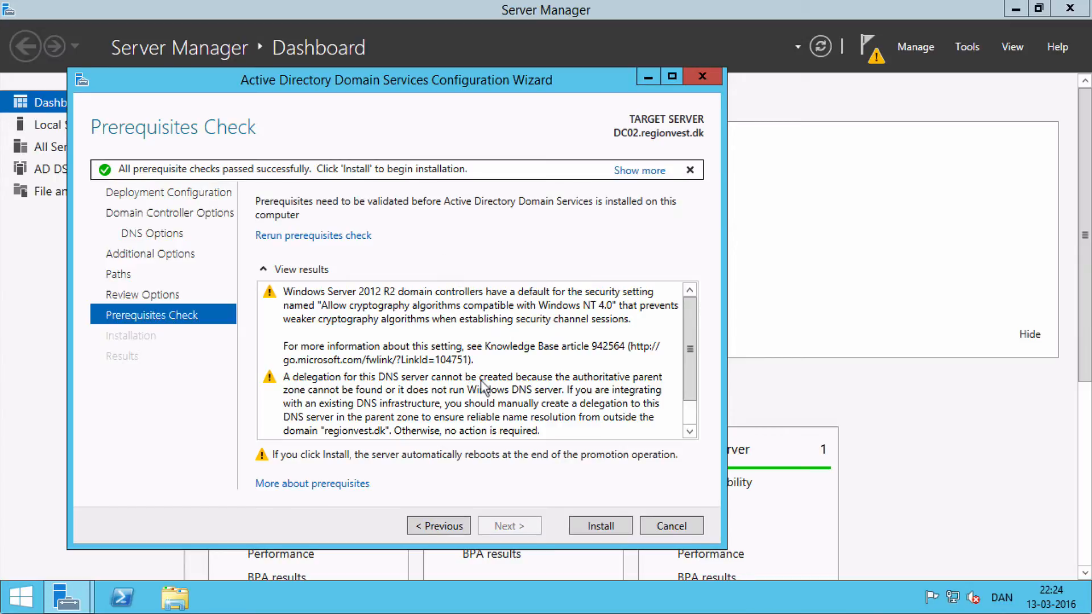
pyautogui.click(606, 532)
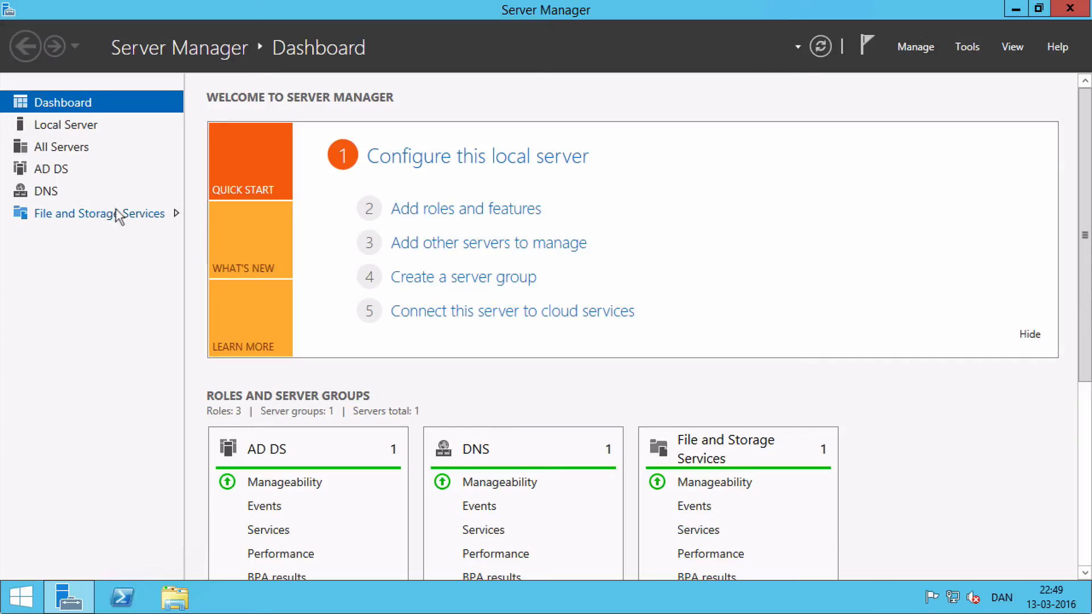
# Open the AD DS role page to examine the domain controller's status
pyautogui.click(59, 173)
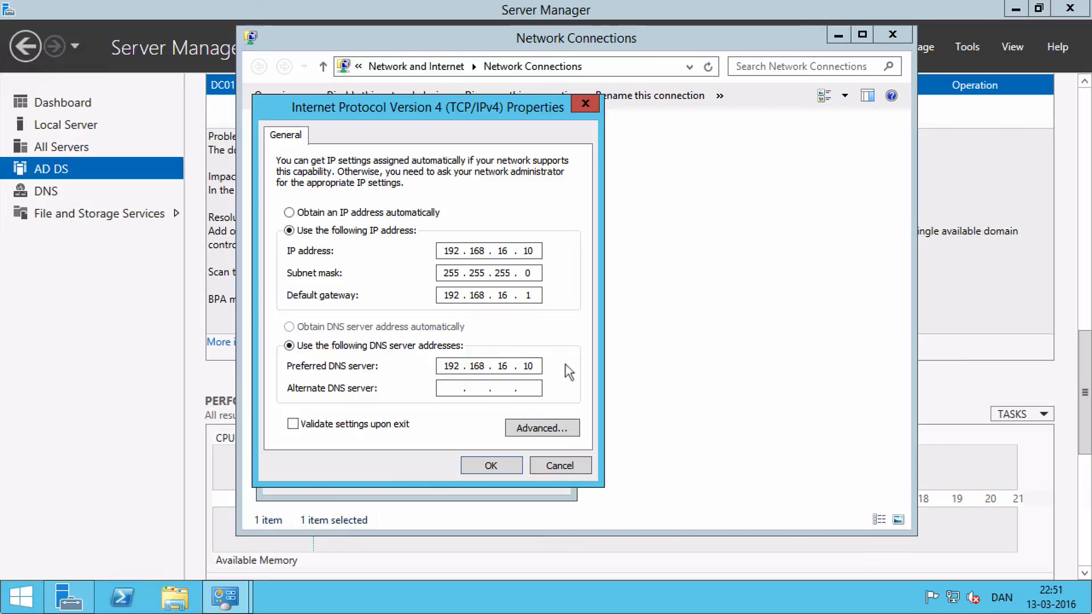
# Set the Ethernet adapter's alternate IPv4 DNS server to 192.168.16.10 and close the adapter's properties
pyautogui.click(442, 389)
pyautogui.write('192 . 168 . 16 . ')
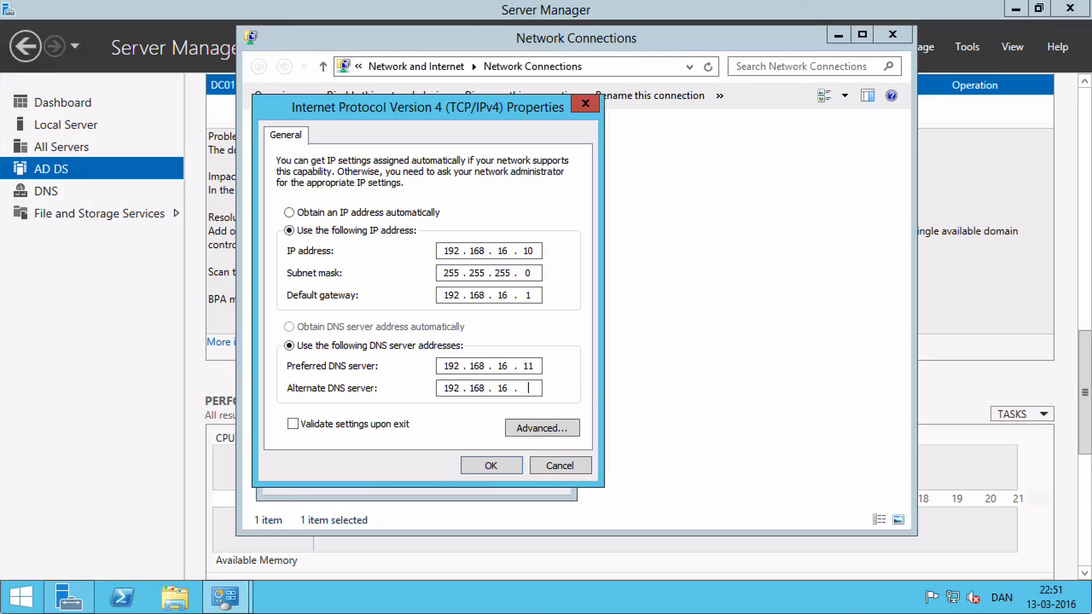
pyautogui.write('10')
pyautogui.click(493, 466)
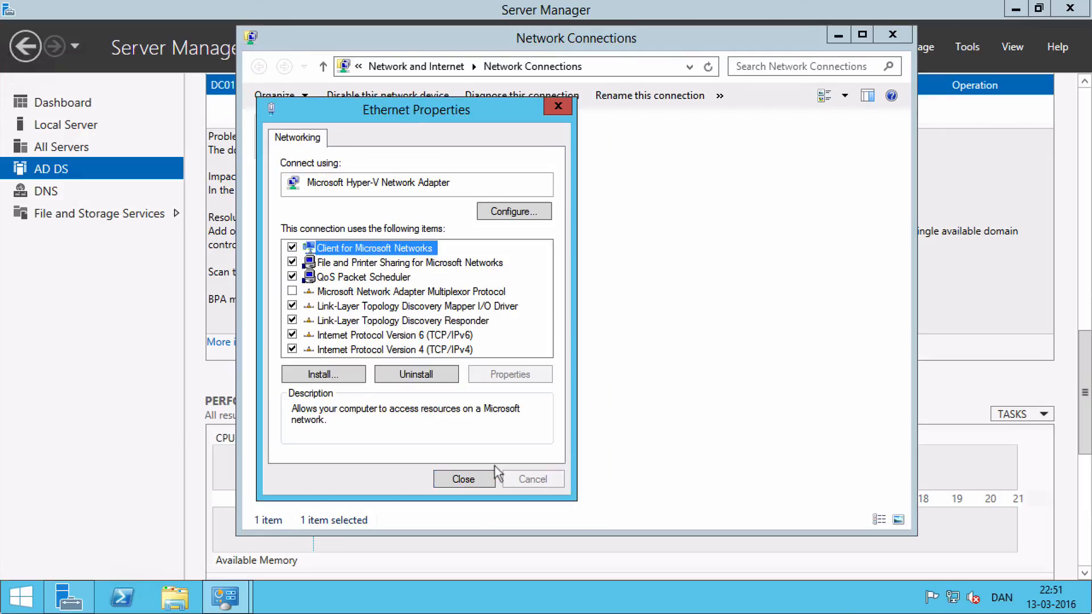
pyautogui.click(476, 479)
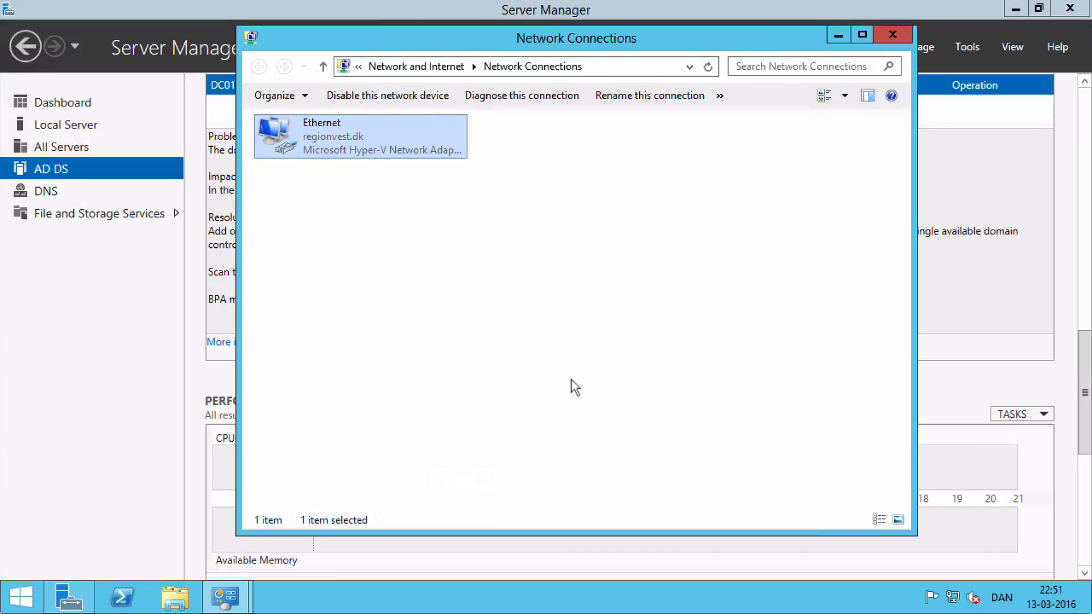
pyautogui.click(571, 380)
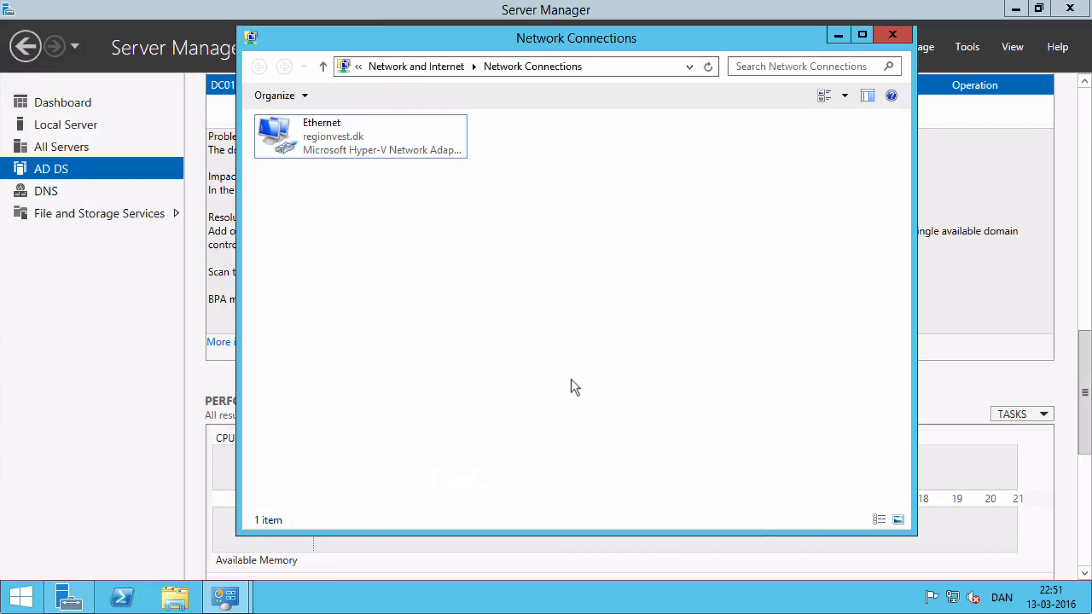